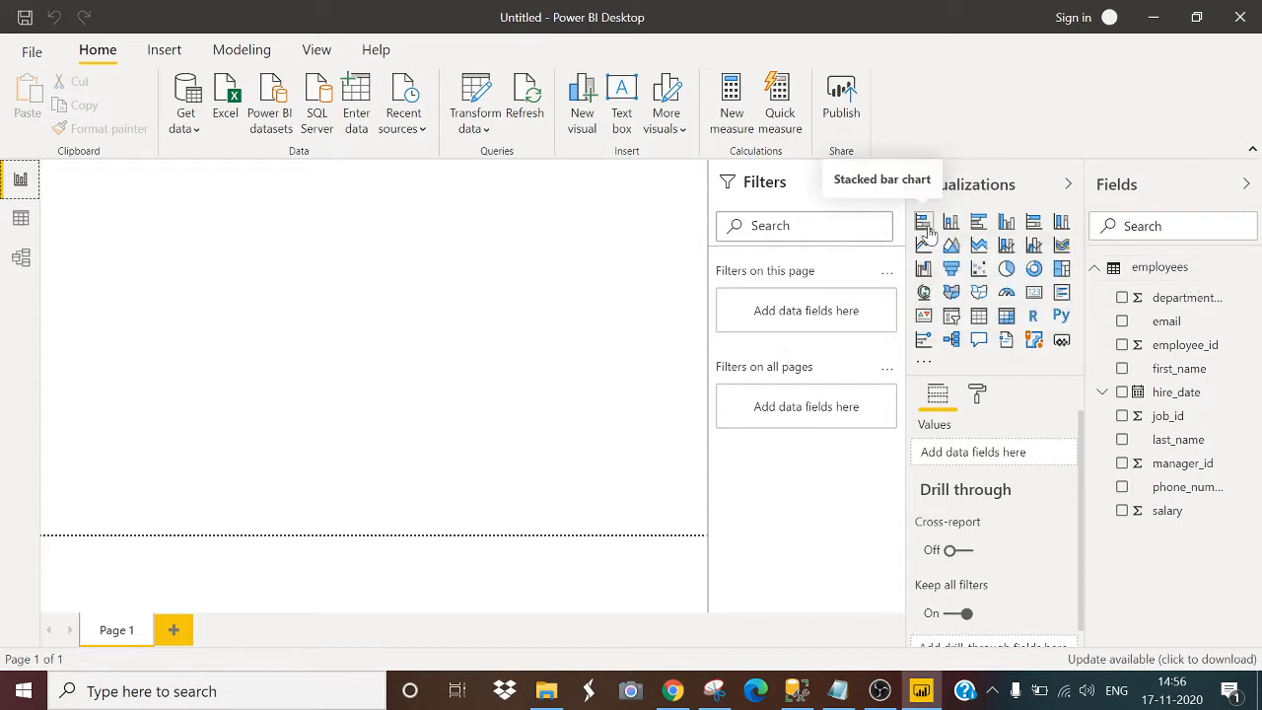
- Add a treemap grouped by employee_id with salary as its values, and enlarge it to the full height of the page
left_click(1061, 268)
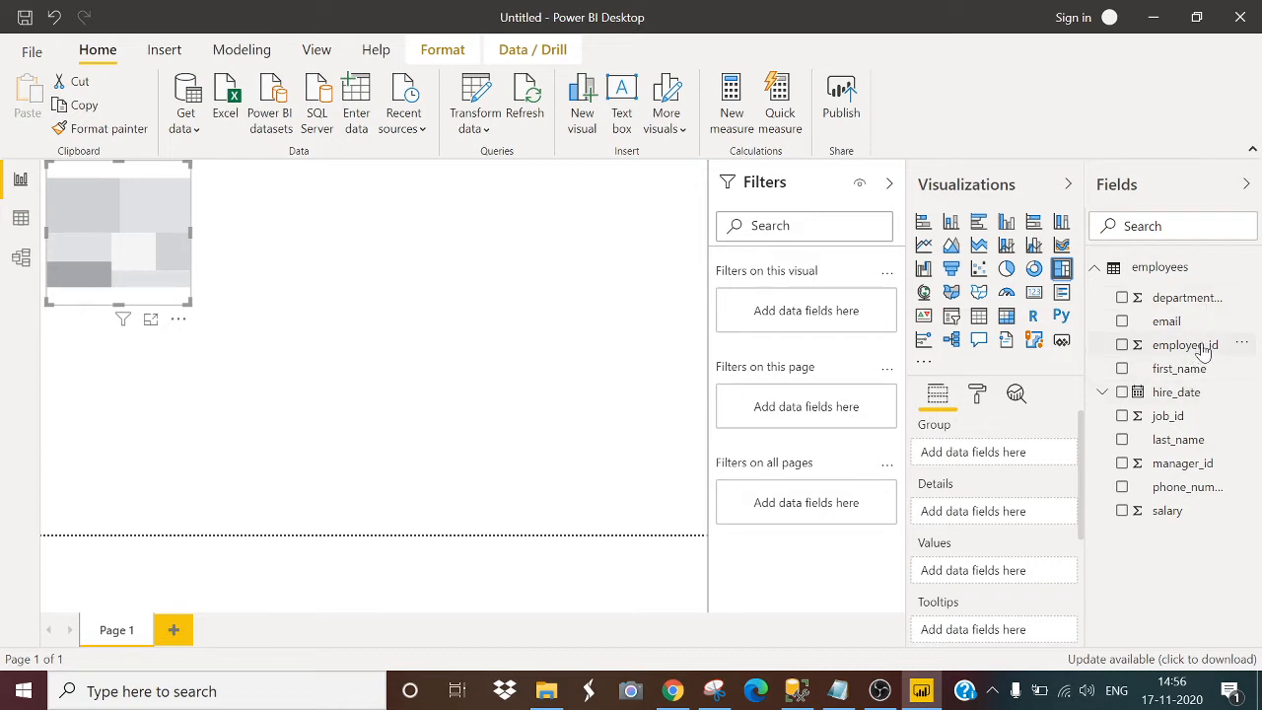
left_click_drag(1206, 345, 995, 456)
left_click_drag(1042, 578, 1011, 582)
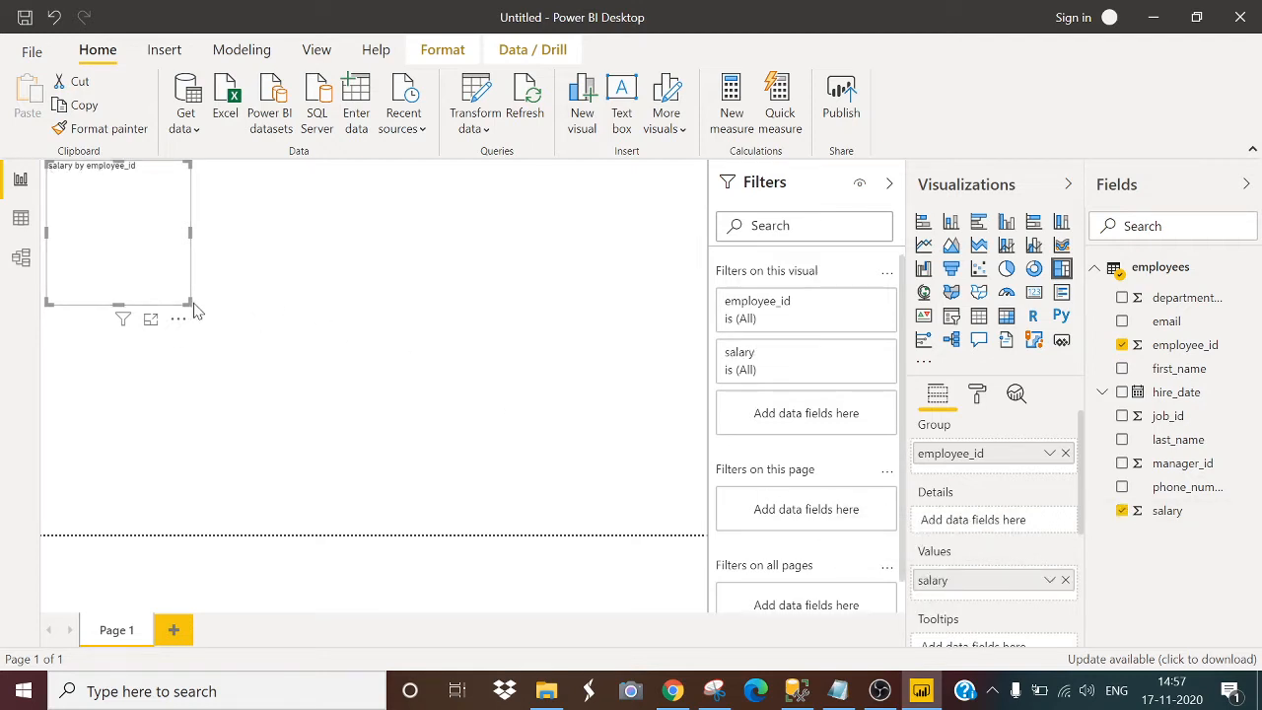
left_click_drag(274, 492, 293, 541)
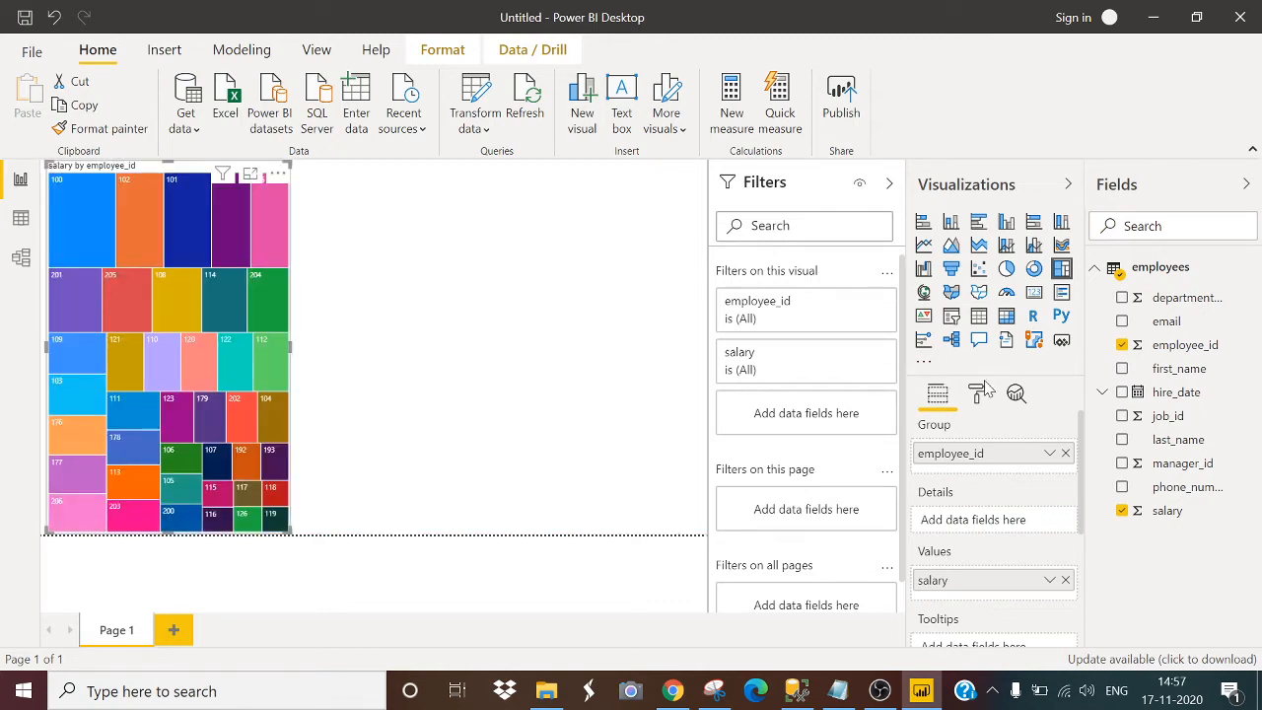
- Turn on the treemap's data labels and set their text size to 14 pt
left_click(979, 397)
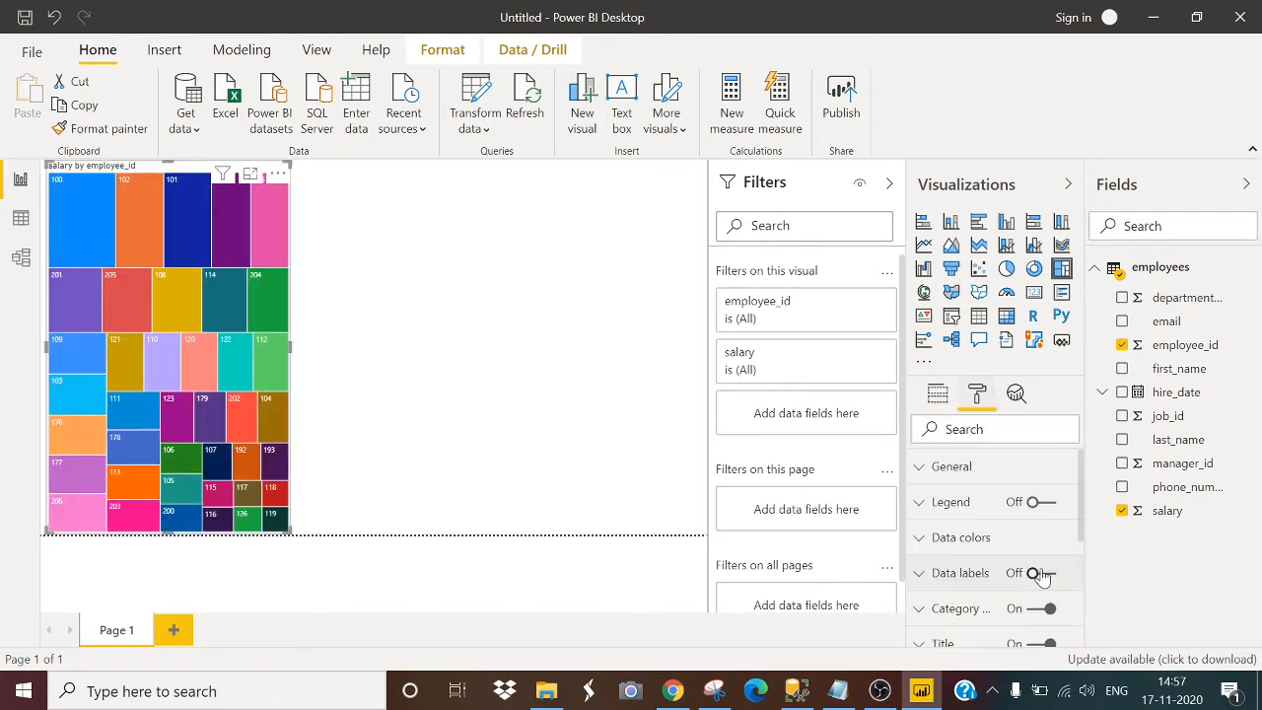
left_click(1043, 573)
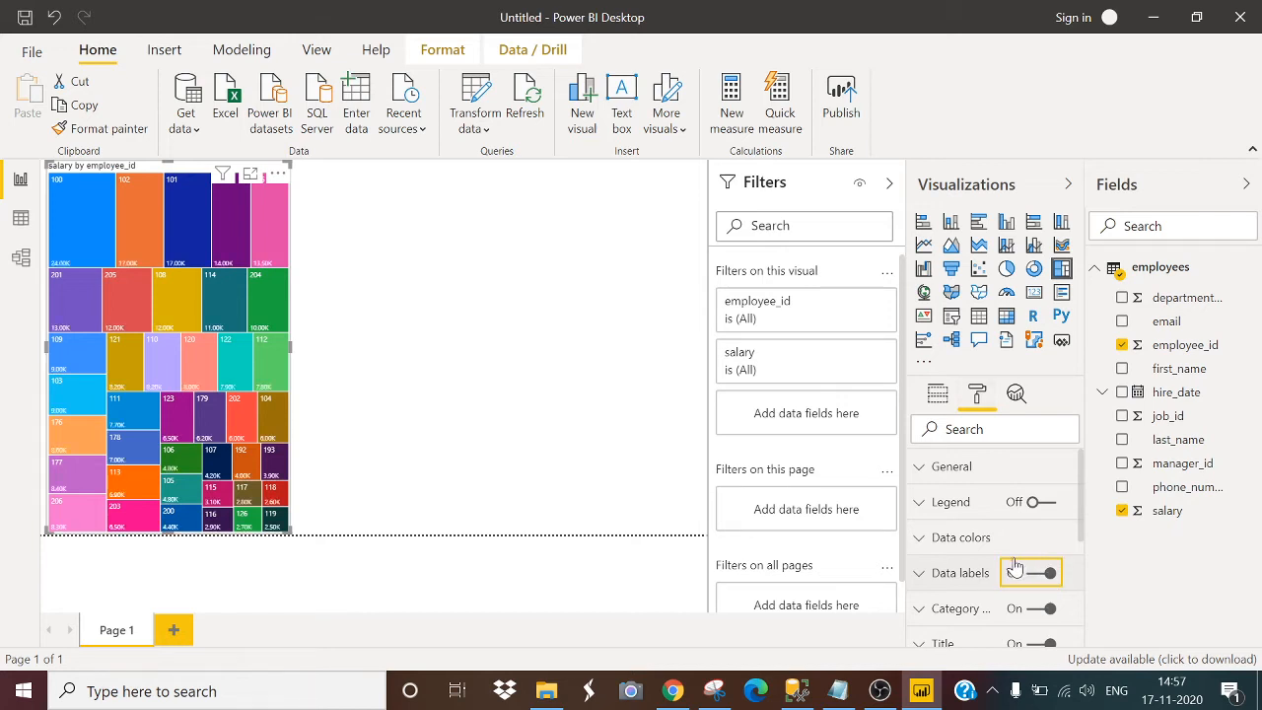
scroll(996, 557, "down", 2)
left_click(972, 480)
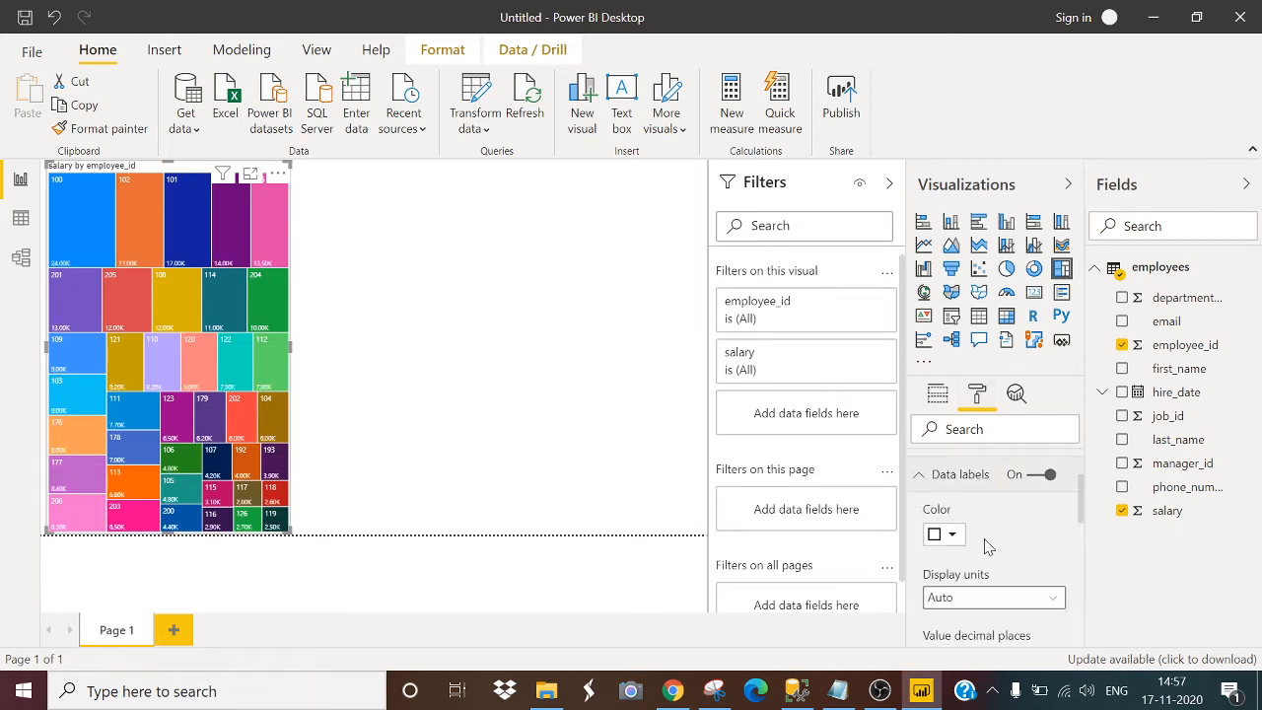
scroll(984, 543, "down", 3)
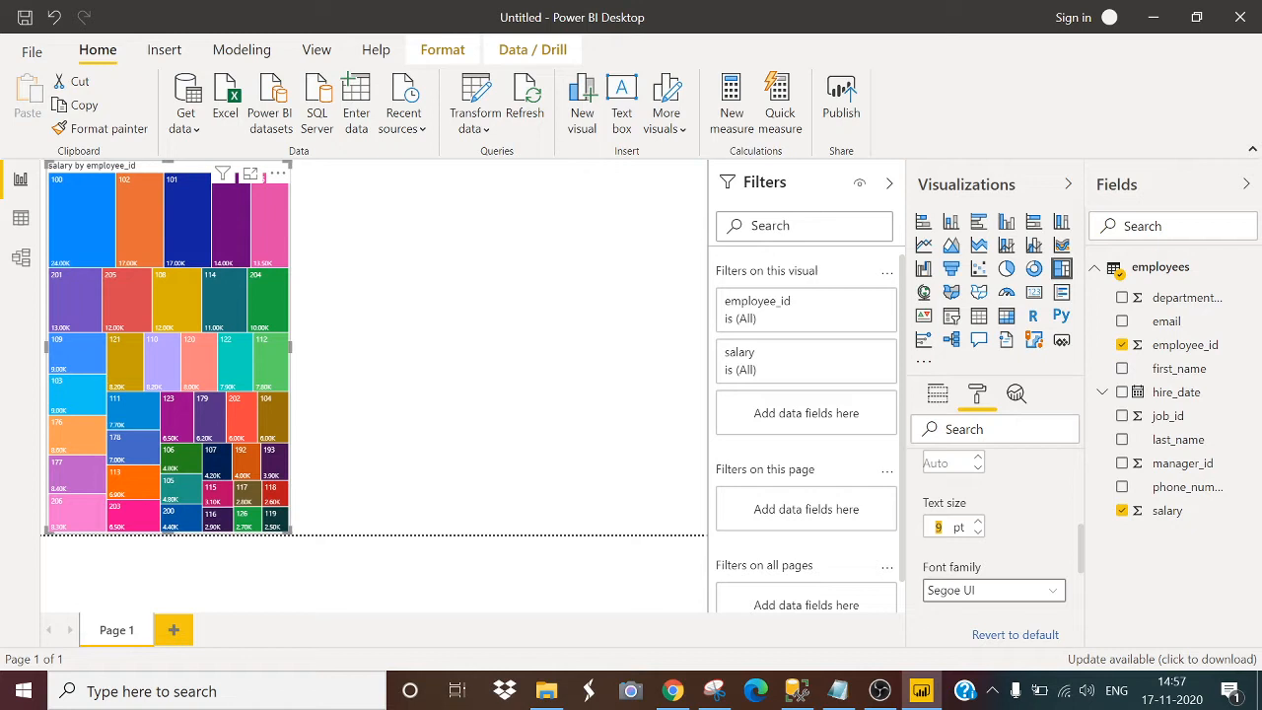
type("14")
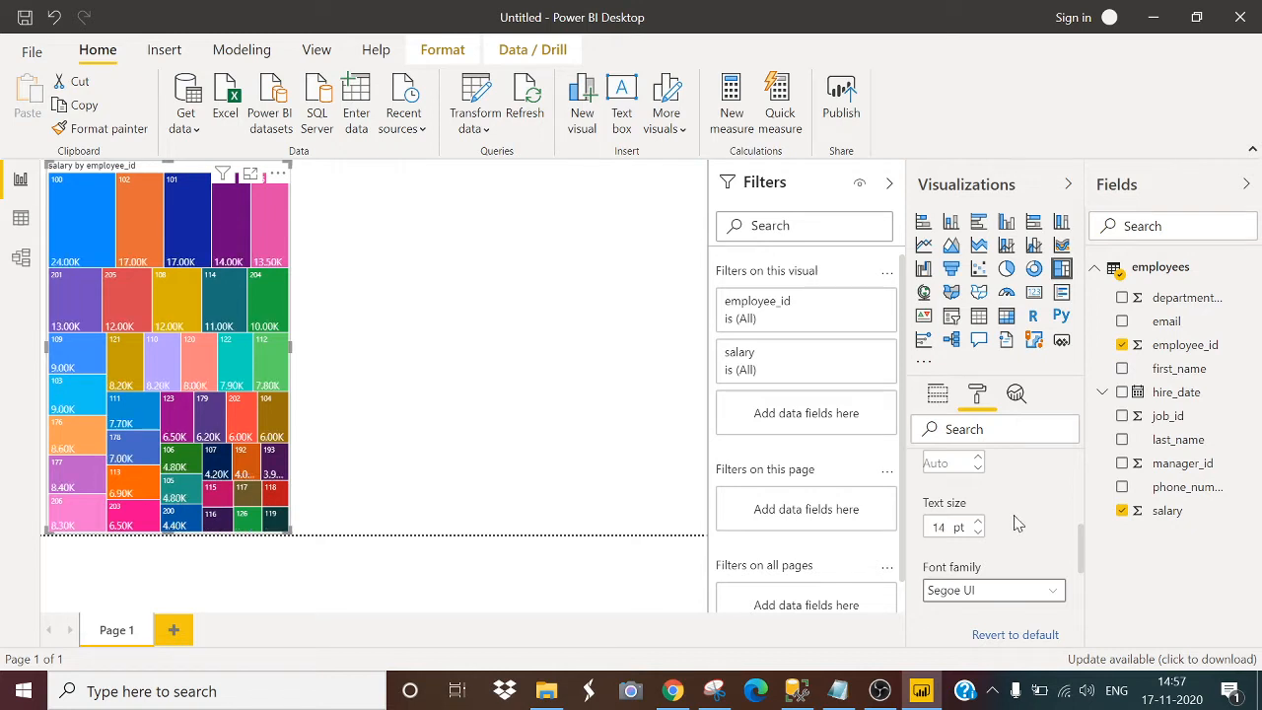
scroll(1016, 521, "up", 3)
scroll(1017, 523, "up", 1)
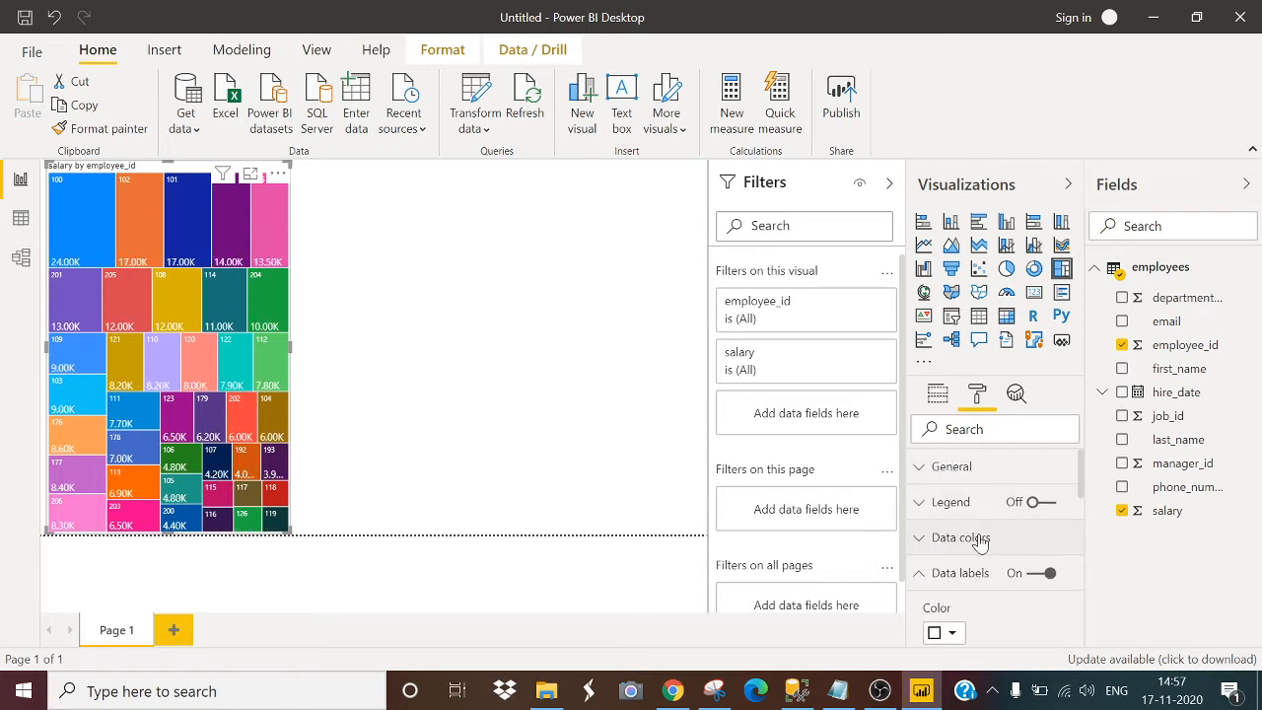
scroll(976, 538, "down", 2)
scroll(975, 536, "up", 2)
left_click(974, 572)
- Set the text size of the treemap's category labels to 14 pt
scroll(987, 542, "down", 1)
left_click(969, 511)
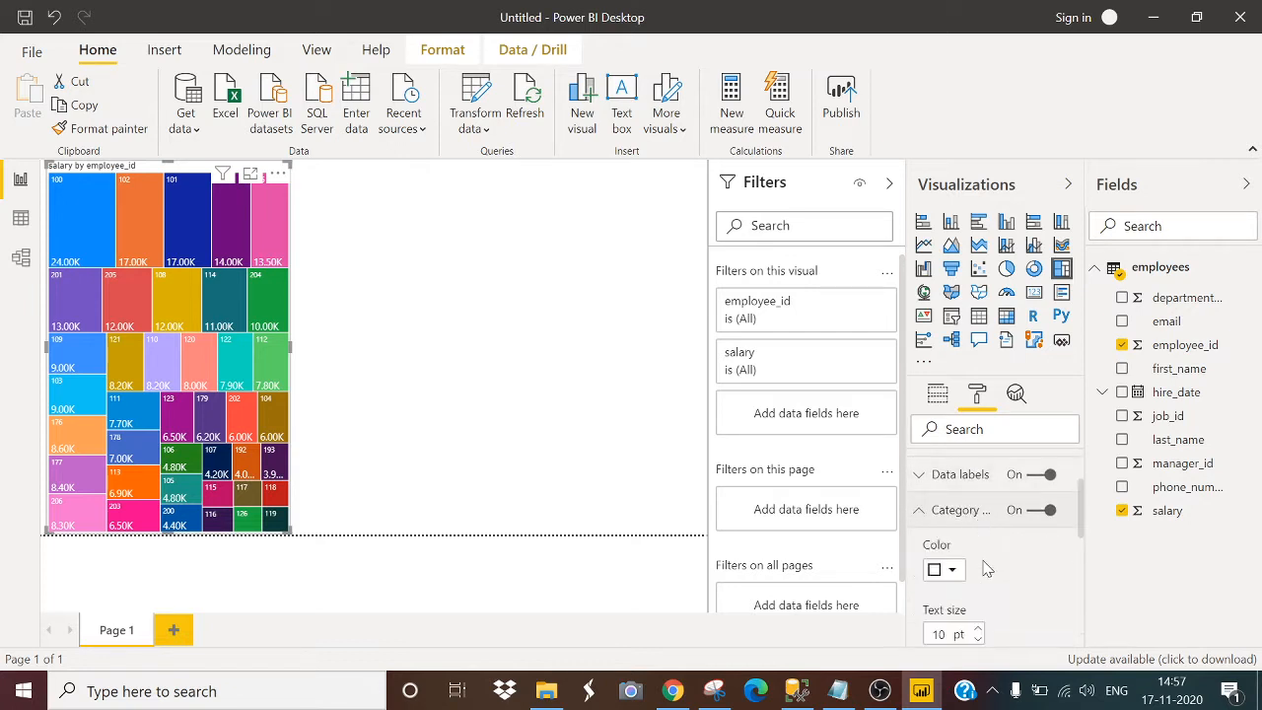
scroll(986, 567, "down", 3)
scroll(982, 557, "up", 2)
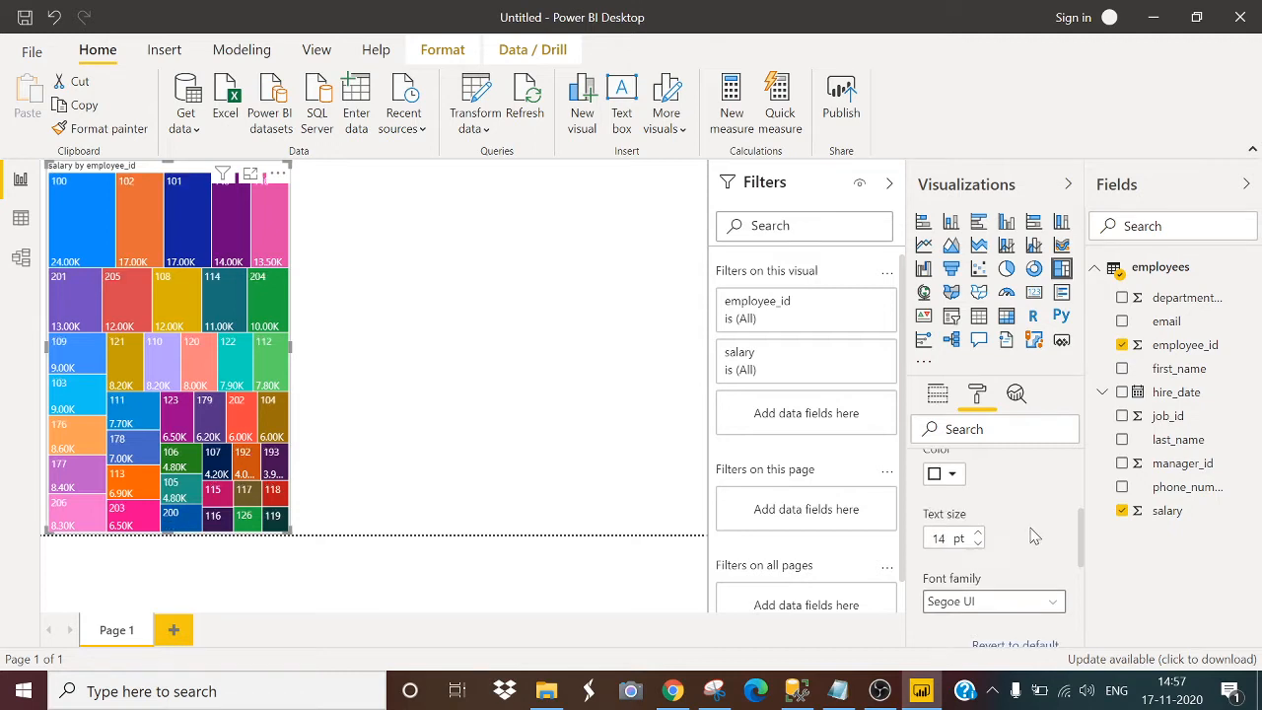
scroll(992, 524, "up", 1)
left_click(998, 512)
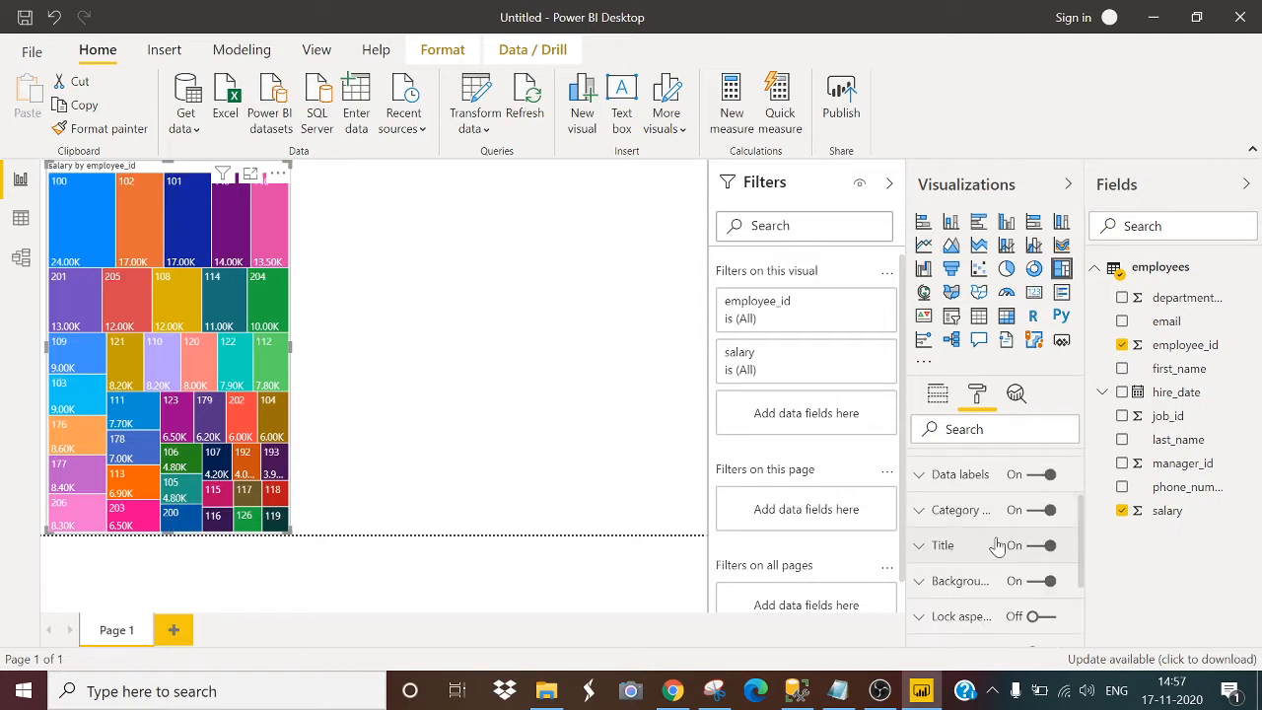
- Set the text size of the treemap's title to 17 pt and deselect the visual
left_click(992, 545)
scroll(998, 549, "down", 3)
scroll(1001, 552, "down", 1)
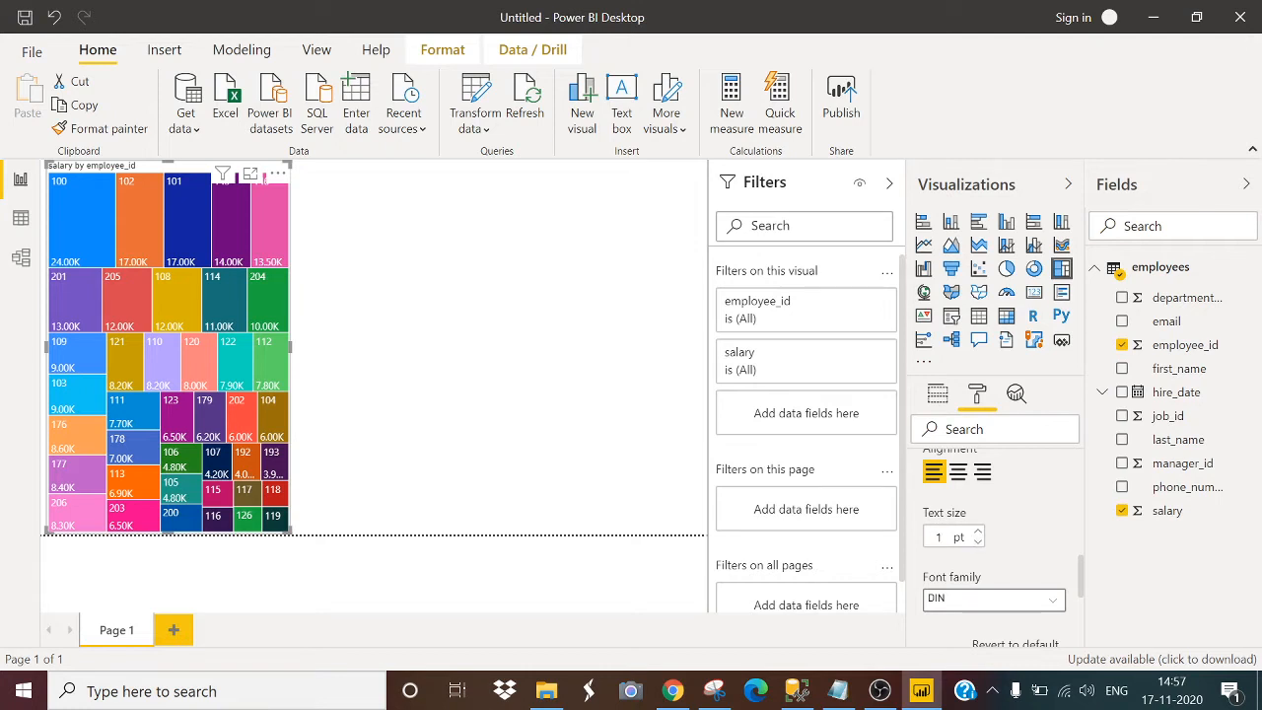
type("7")
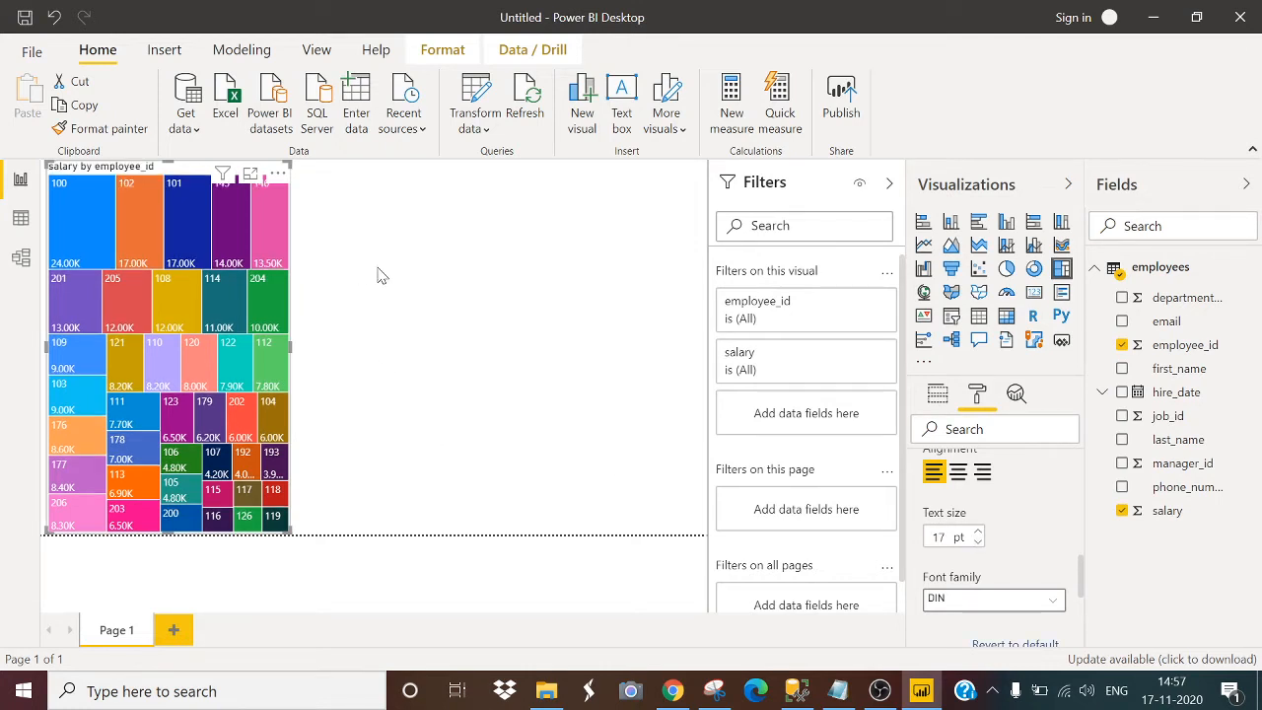
left_click(304, 527)
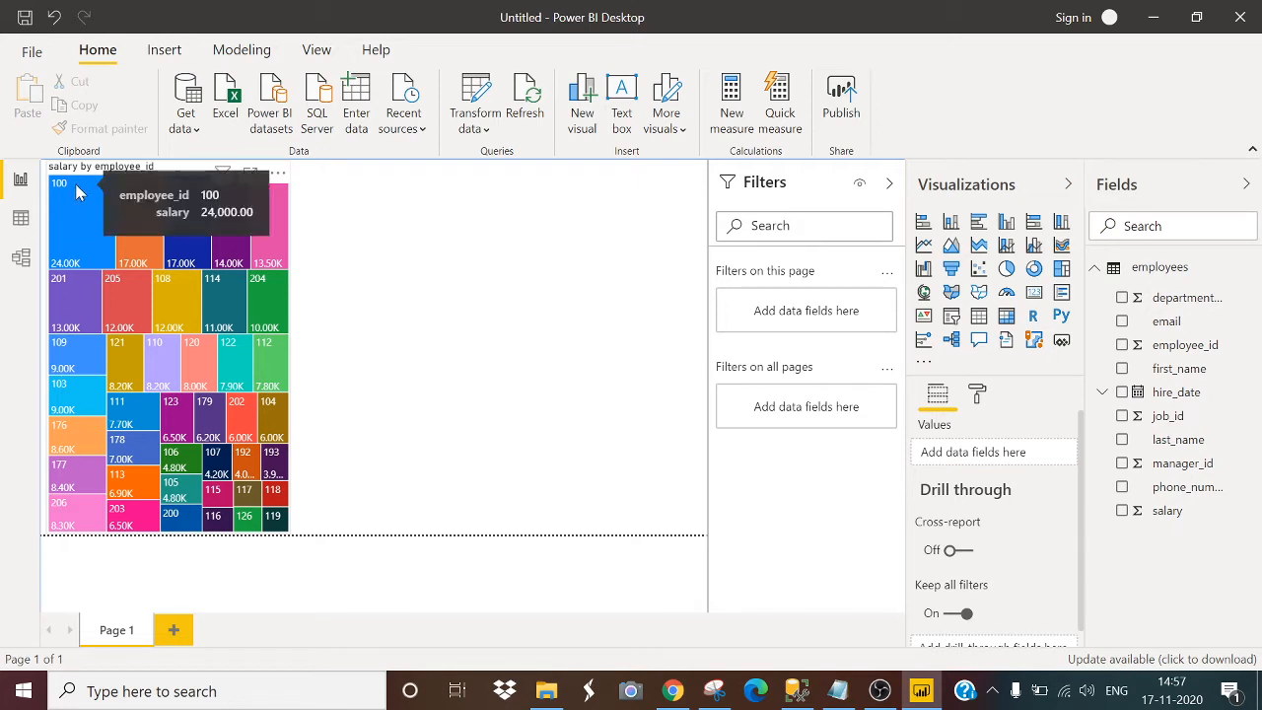
mouse_move(65, 286)
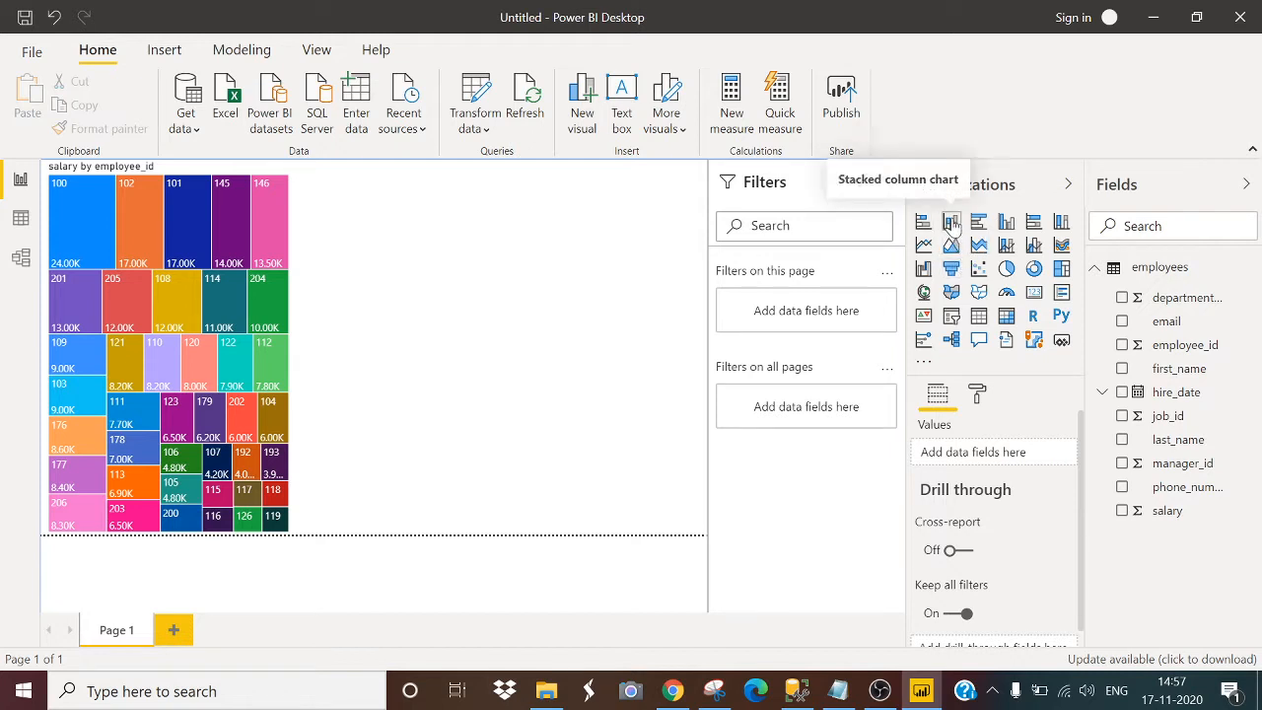
- Add a stacked bar chart beside the treemap with first_name on the axis and salary as its values
left_click(924, 225)
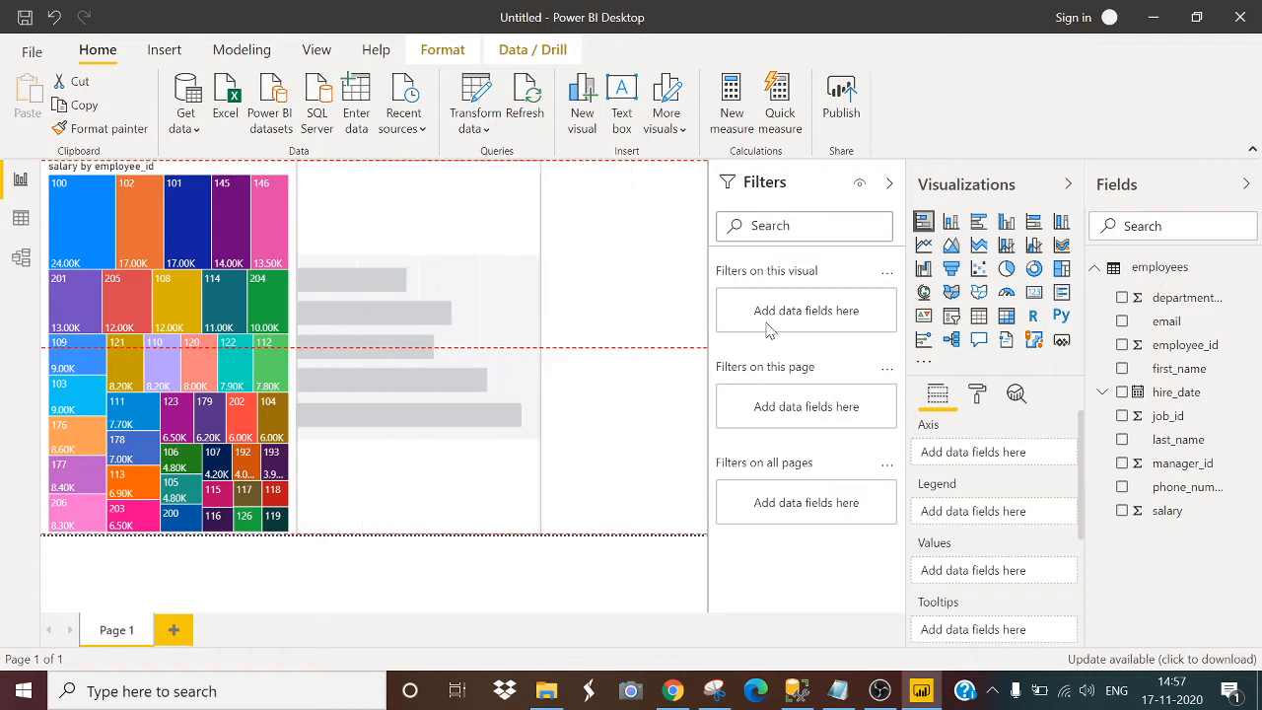
left_click_drag(1202, 377, 1001, 454)
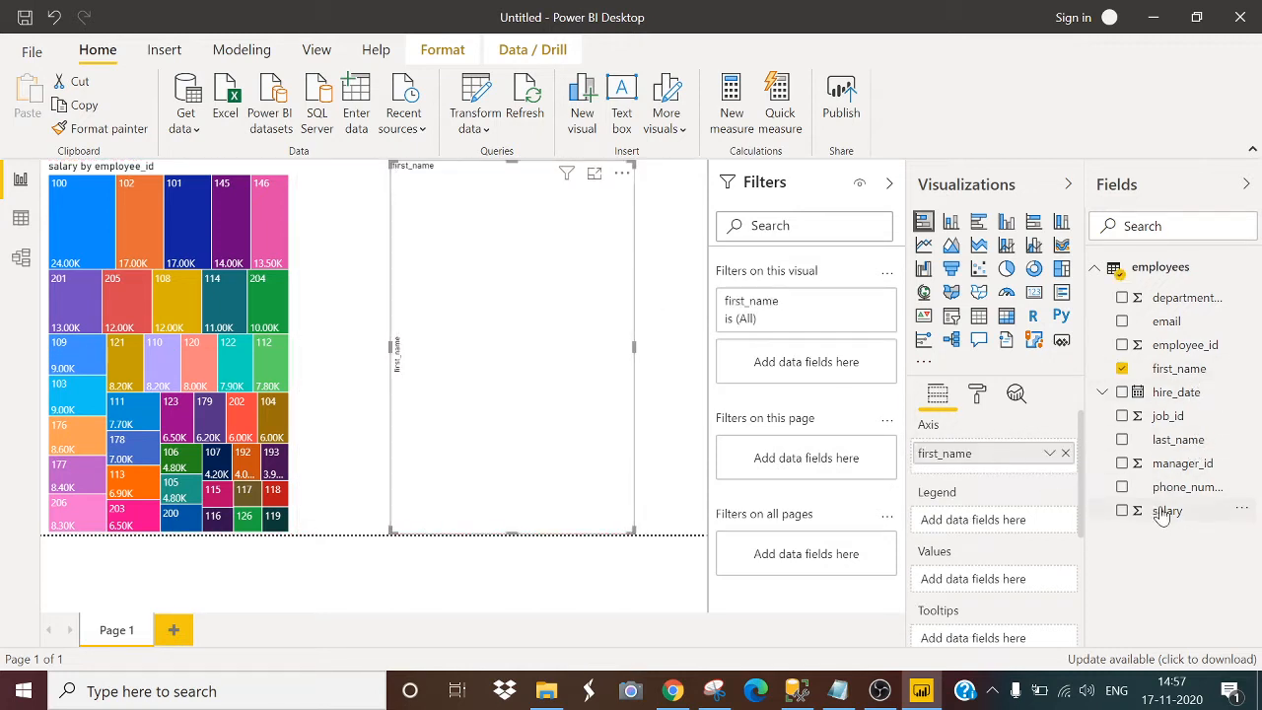
left_click_drag(1162, 512, 989, 587)
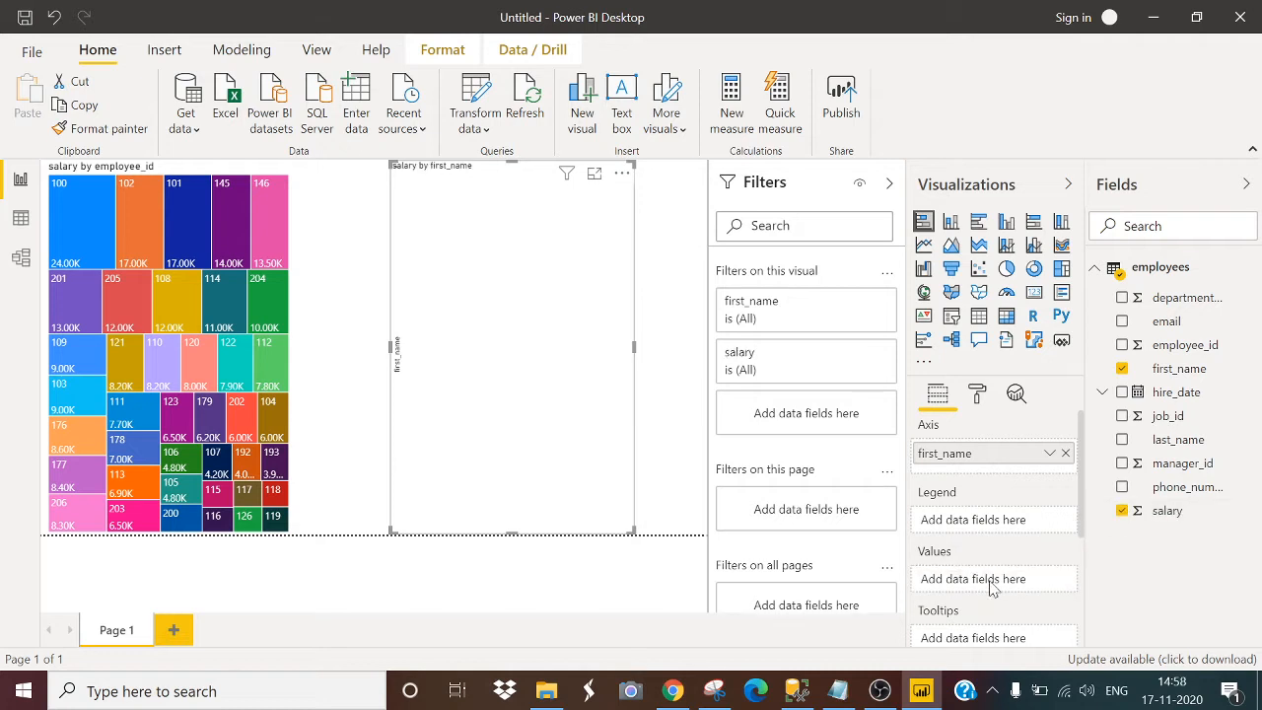
- Turn on data labels for the stacked bar chart
left_click(977, 394)
left_click(1040, 608)
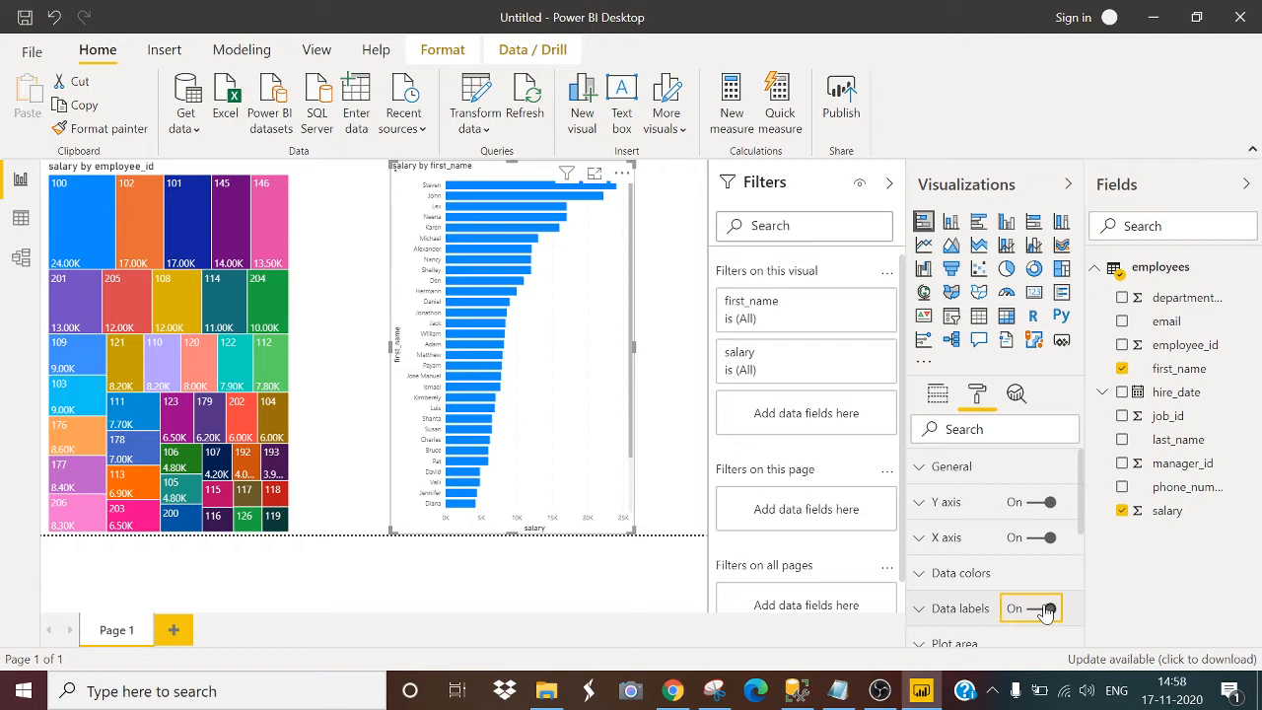
scroll(974, 559, "down", 1)
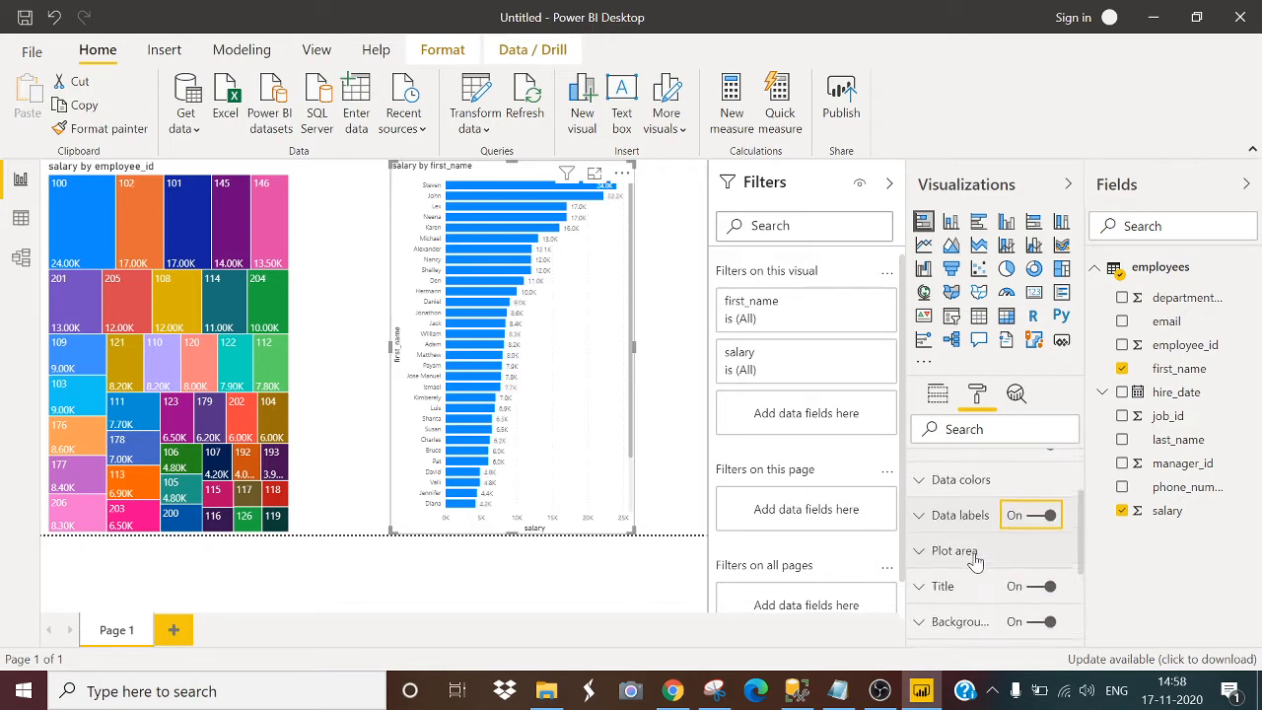
scroll(979, 523, "up", 1)
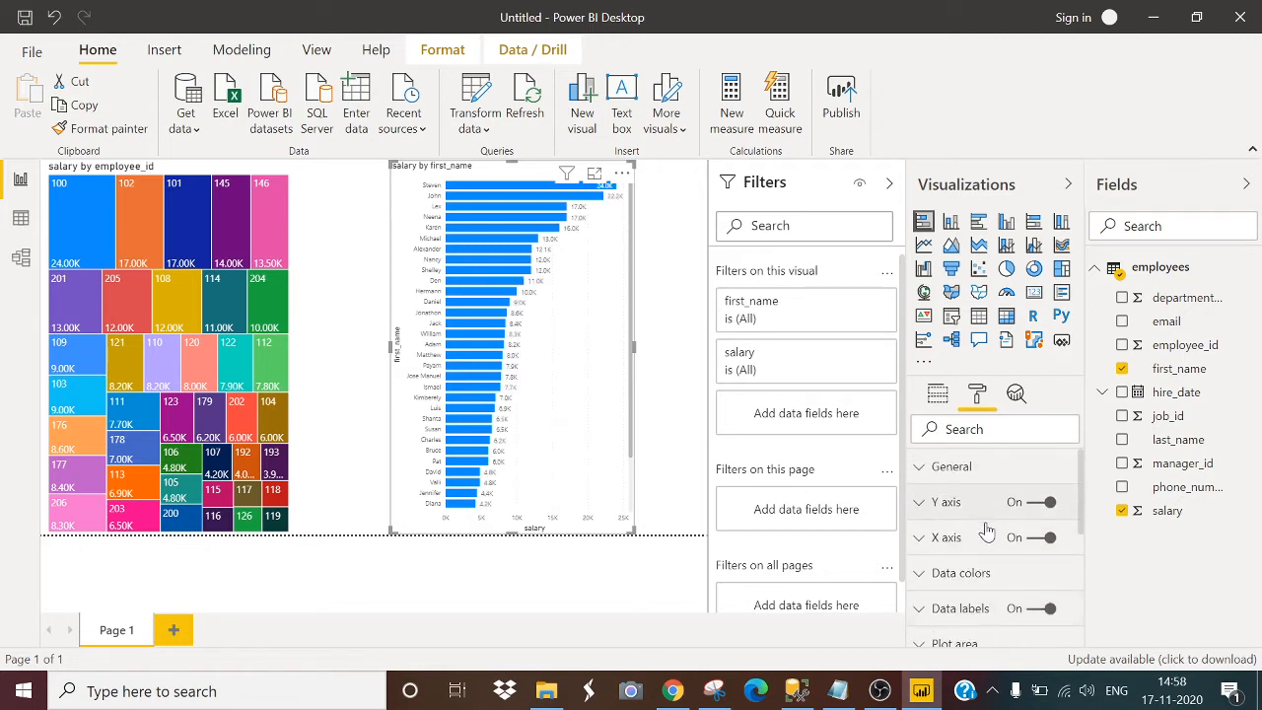
- Set the bar chart's Y-axis text size to 14 pt and widen the chart slightly
left_click(982, 505)
scroll(989, 536, "down", 4)
scroll(949, 558, "up", 3)
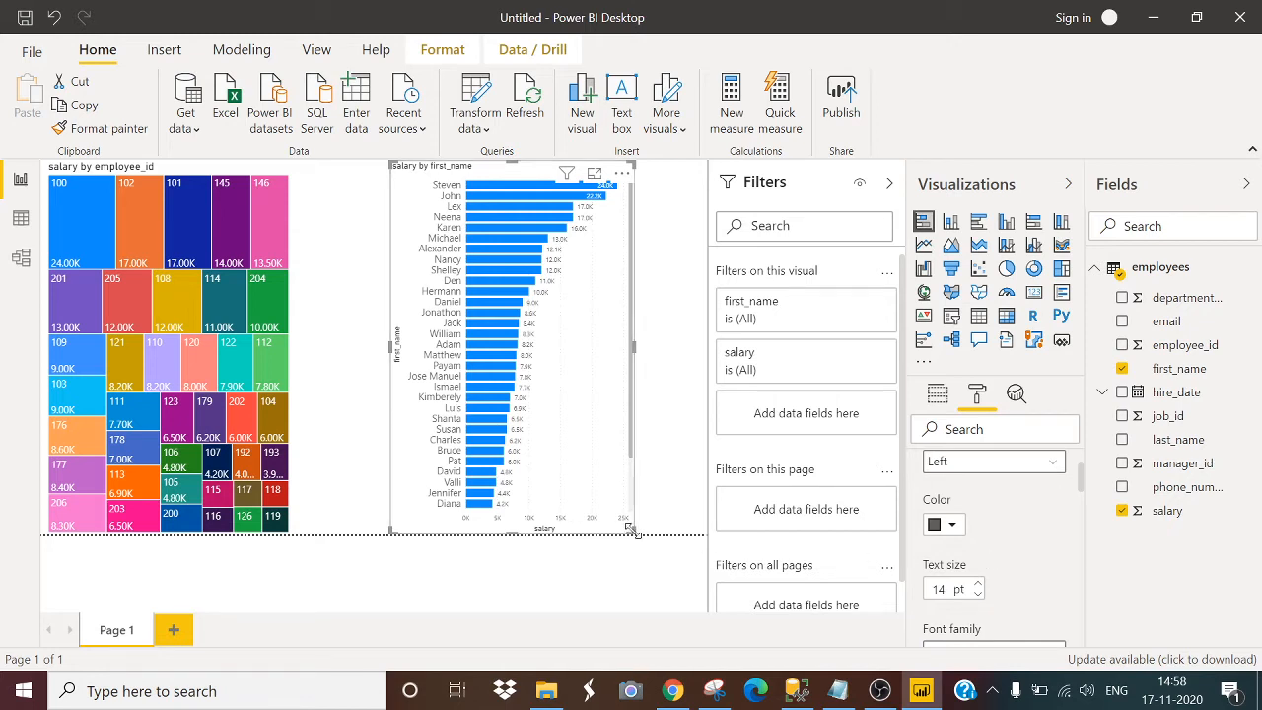
left_click_drag(658, 539, 658, 536)
scroll(981, 537, "down", 3)
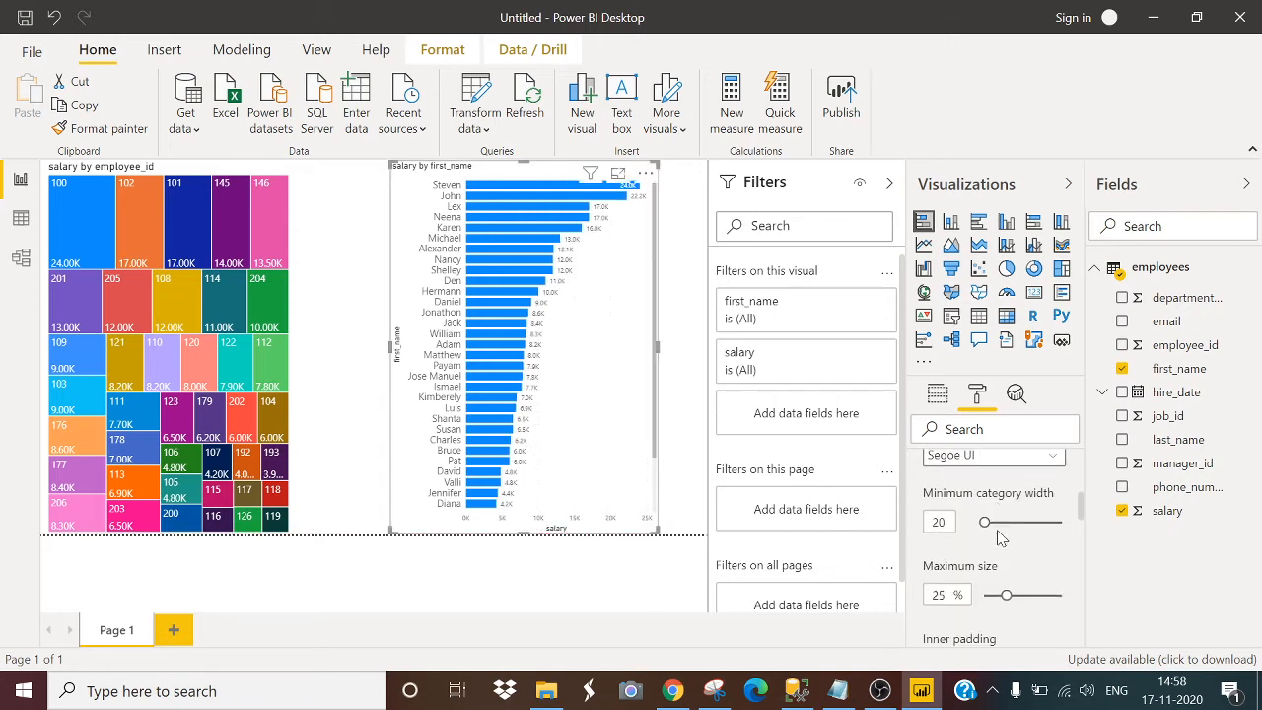
scroll(996, 545, "up", 3)
left_click(972, 508)
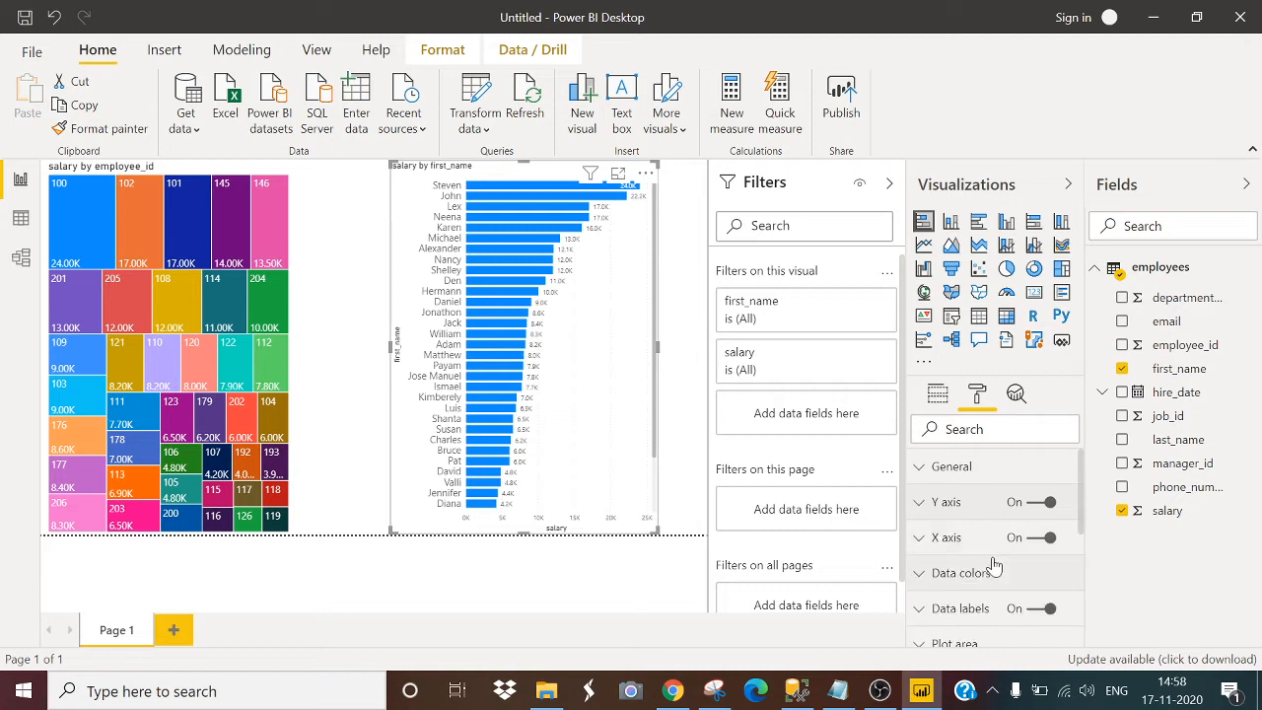
- Set the bar chart's data label text size to 14 pt, widen the chart further and deselect it
scroll(992, 563, "down", 2)
left_click(982, 510)
scroll(994, 552, "down", 3)
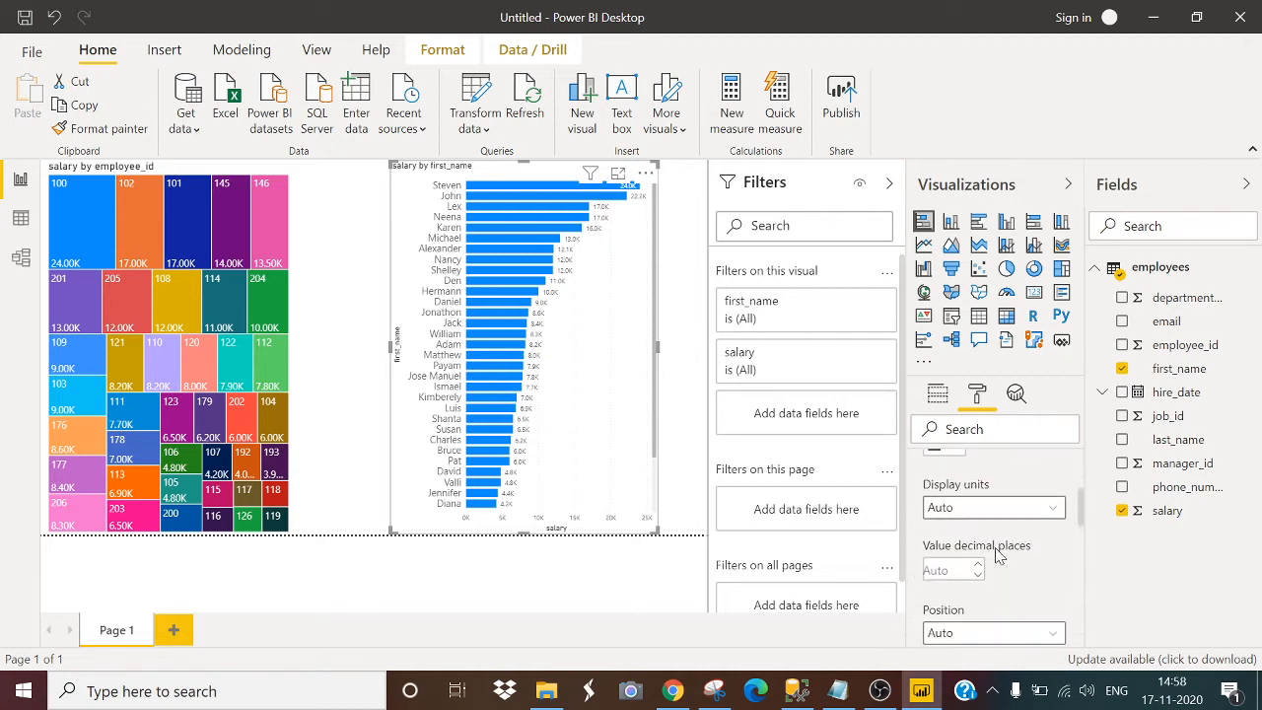
scroll(994, 558, "down", 2)
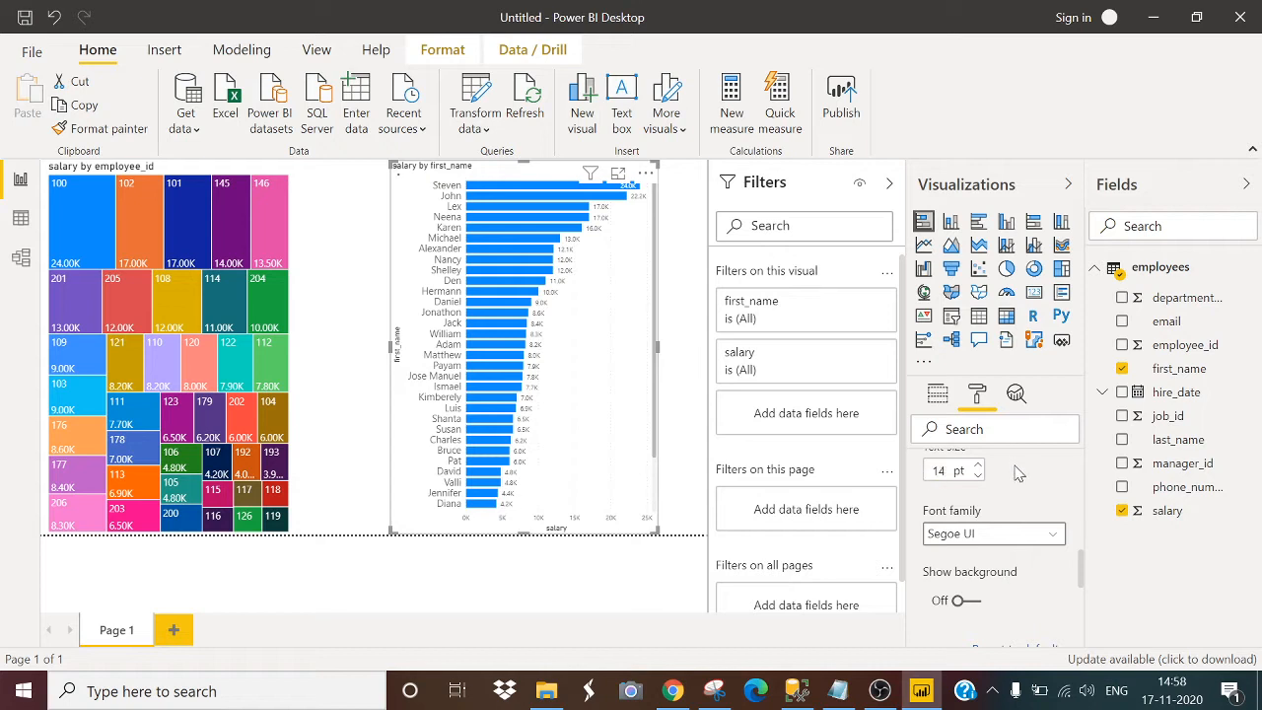
left_click_drag(656, 530, 688, 534)
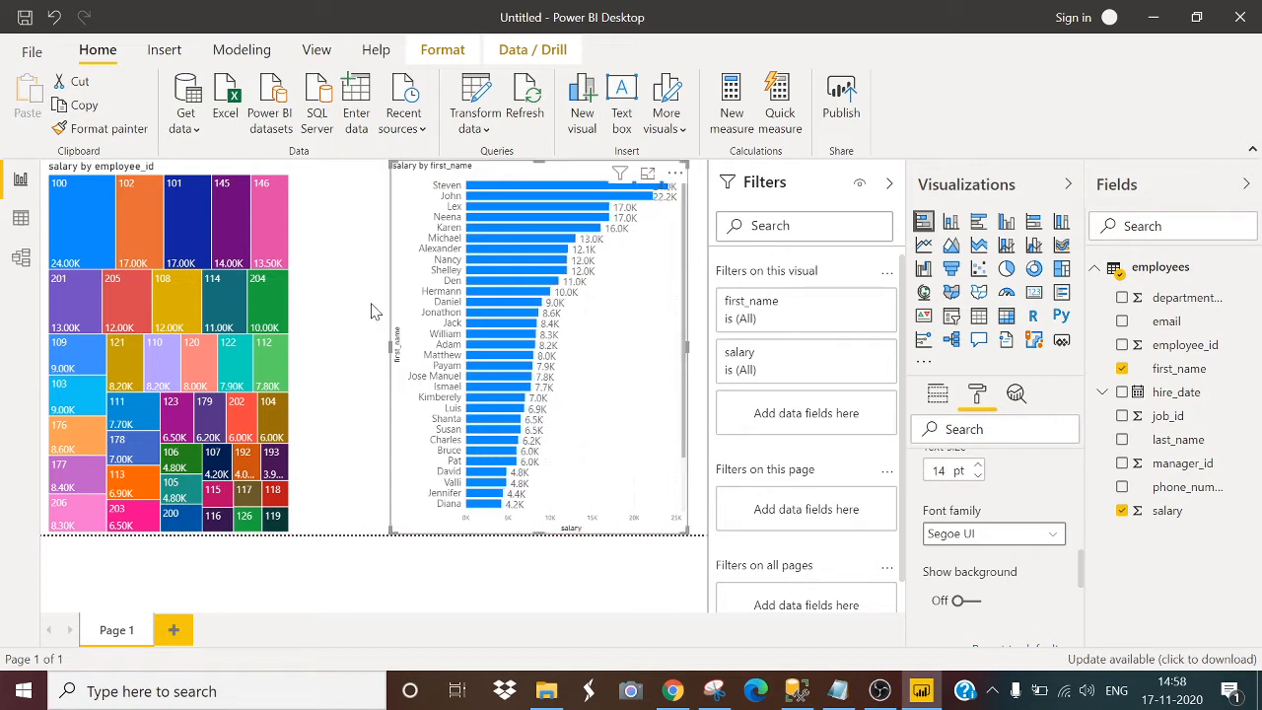
left_click(360, 243)
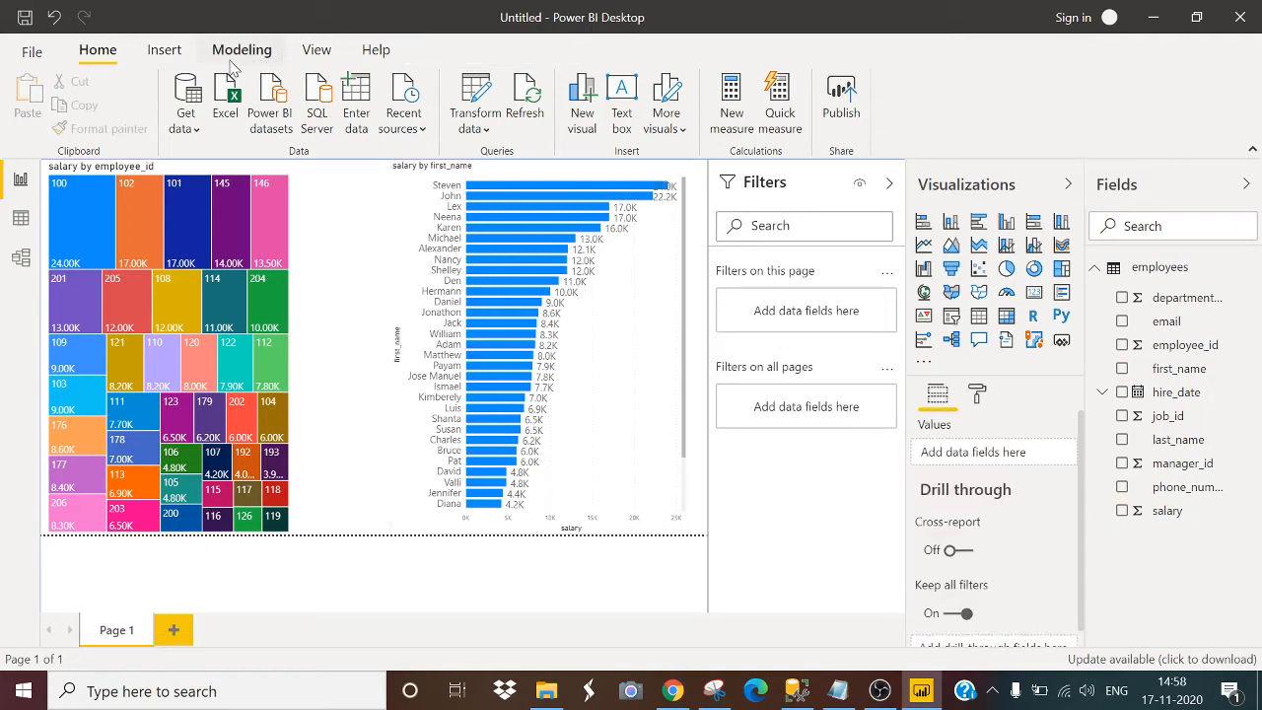
- Turn on interaction editing with the treemap selected, and deselect the visual
left_click(181, 174)
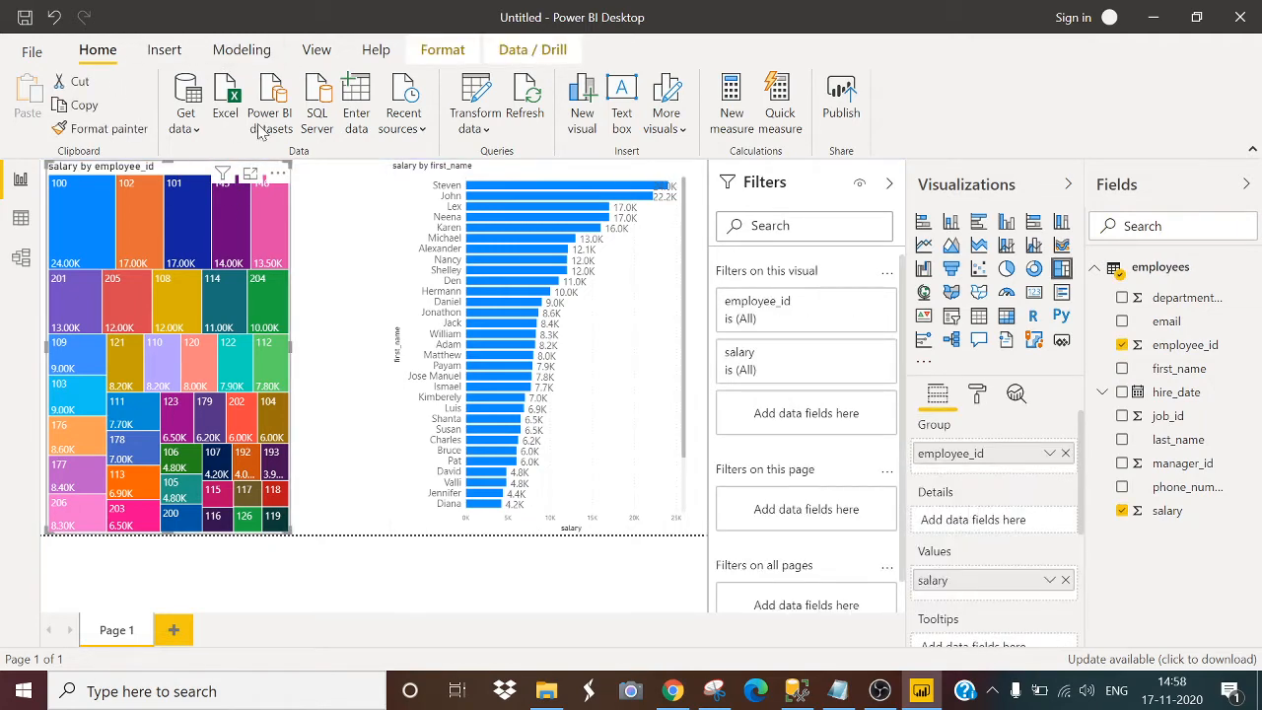
left_click(443, 51)
left_click(34, 120)
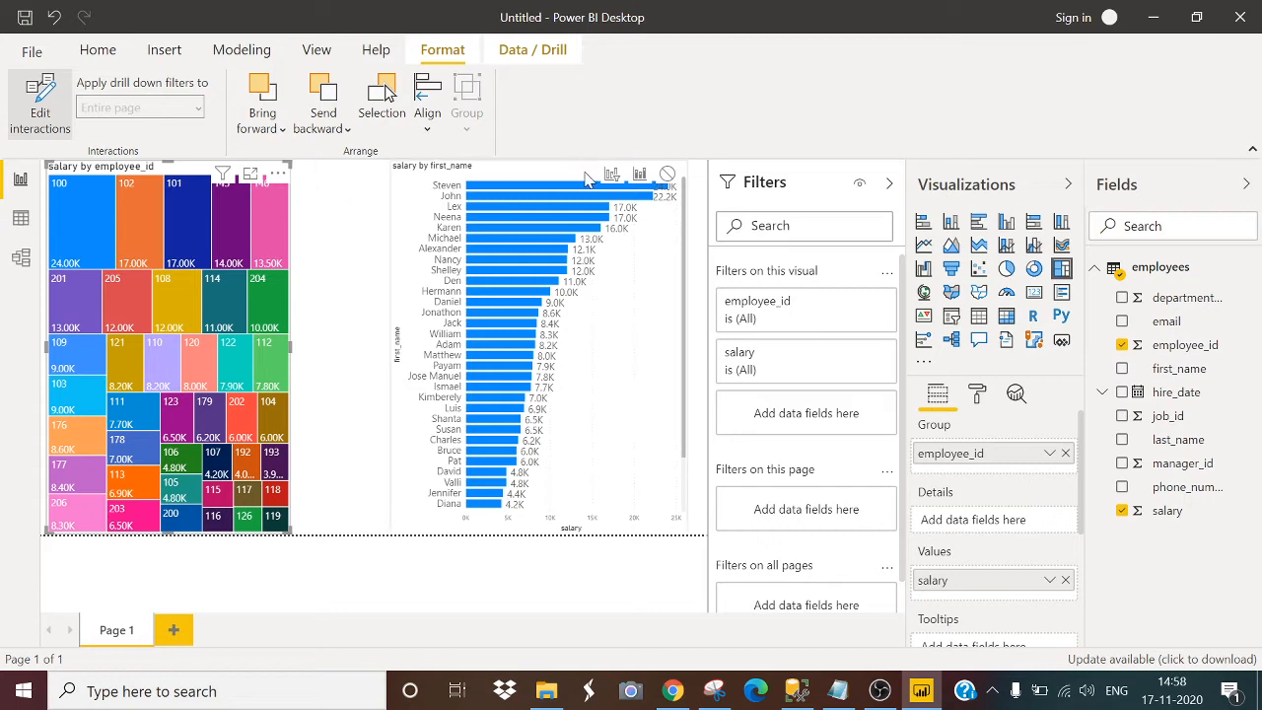
left_click(320, 205)
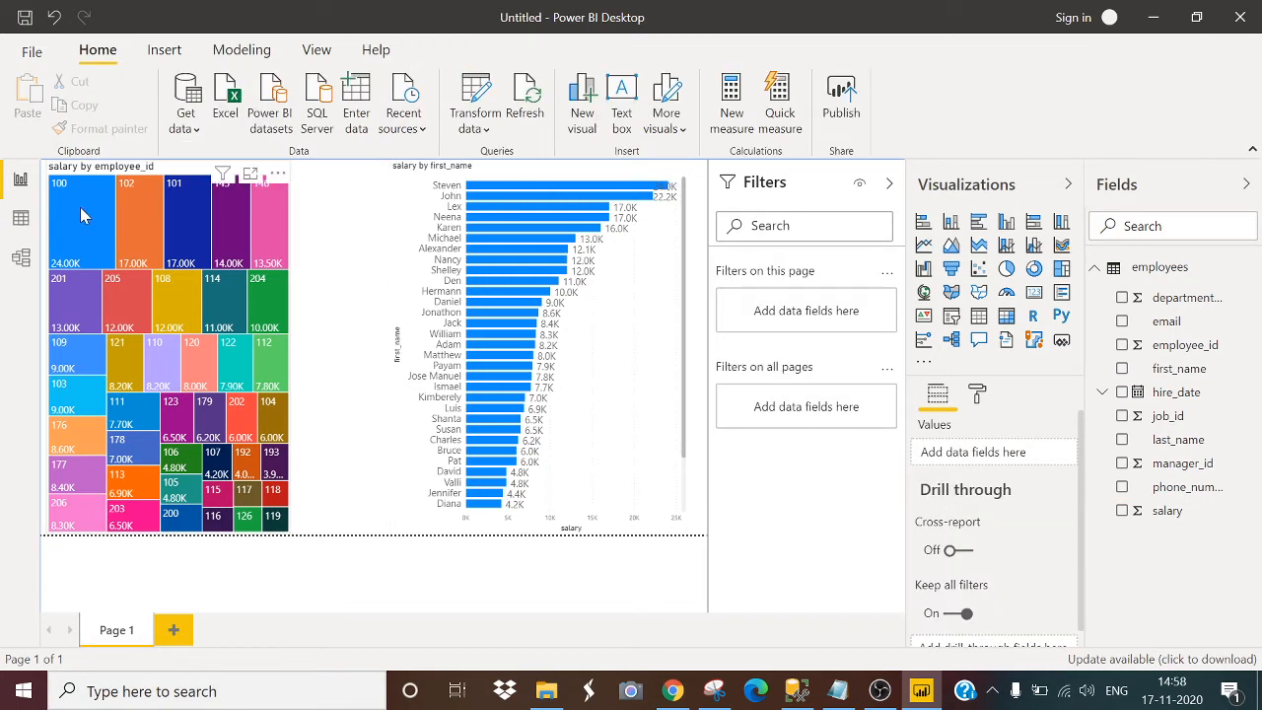
- Select employee 100 in the treemap to check how the bar chart responds
mouse_move(73, 212)
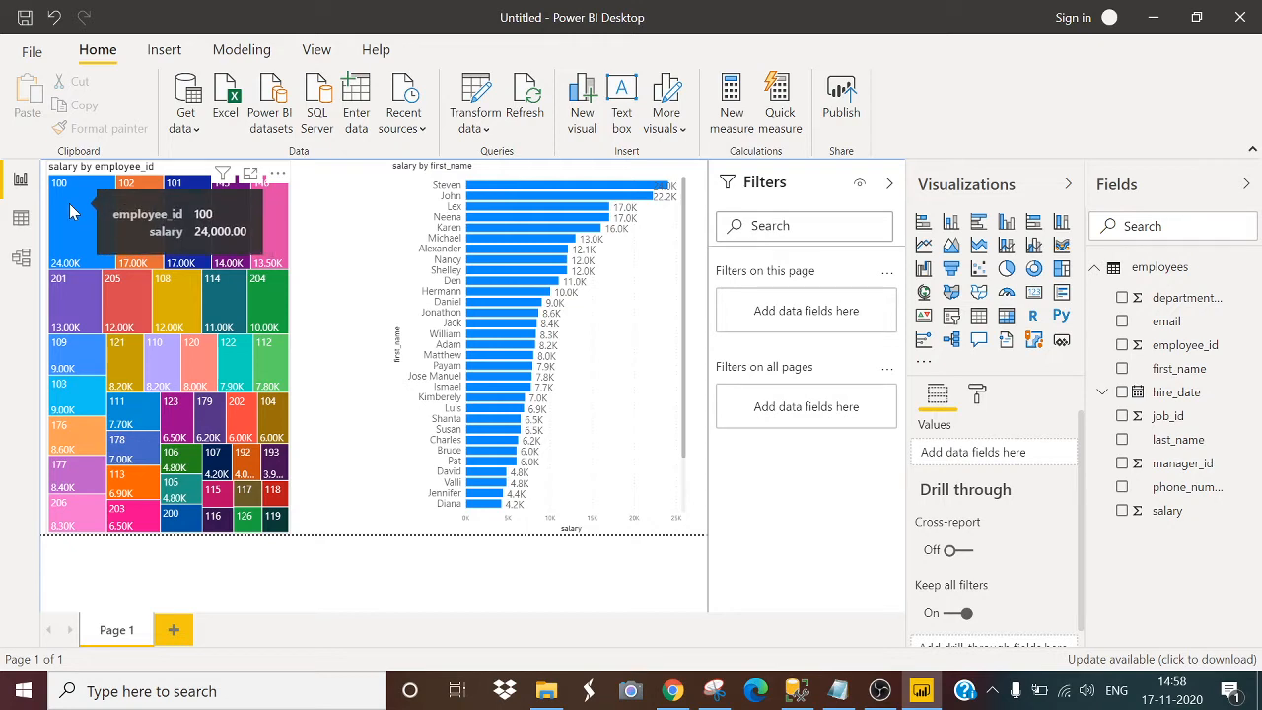
left_click(69, 211)
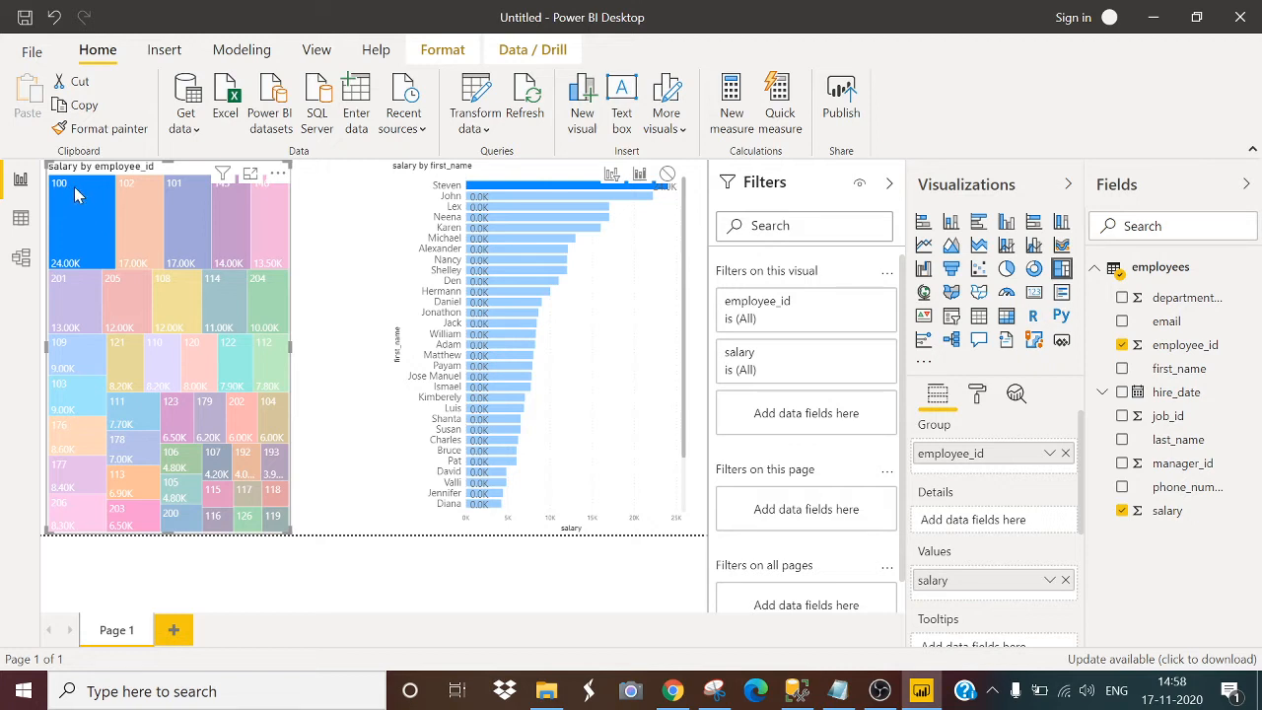
mouse_move(72, 187)
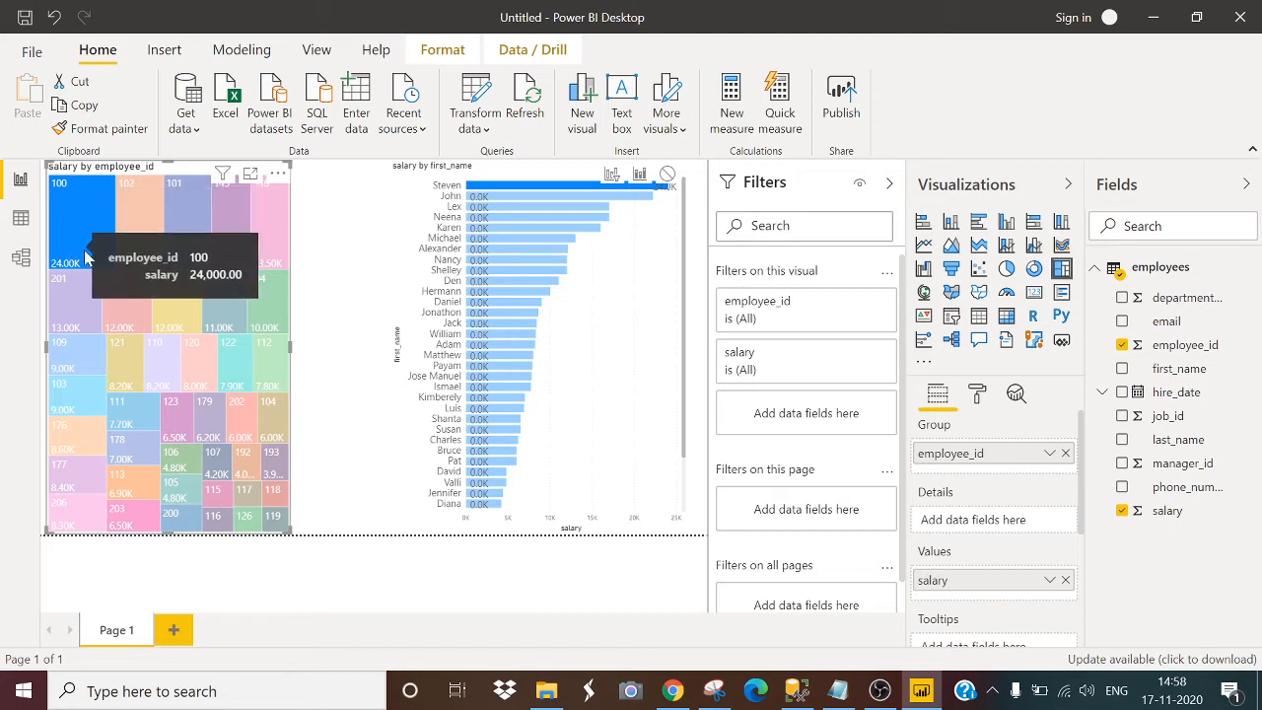
- Set the treemap's interaction with the bar chart to Filter instead of Highlight
mouse_move(557, 201)
mouse_move(491, 191)
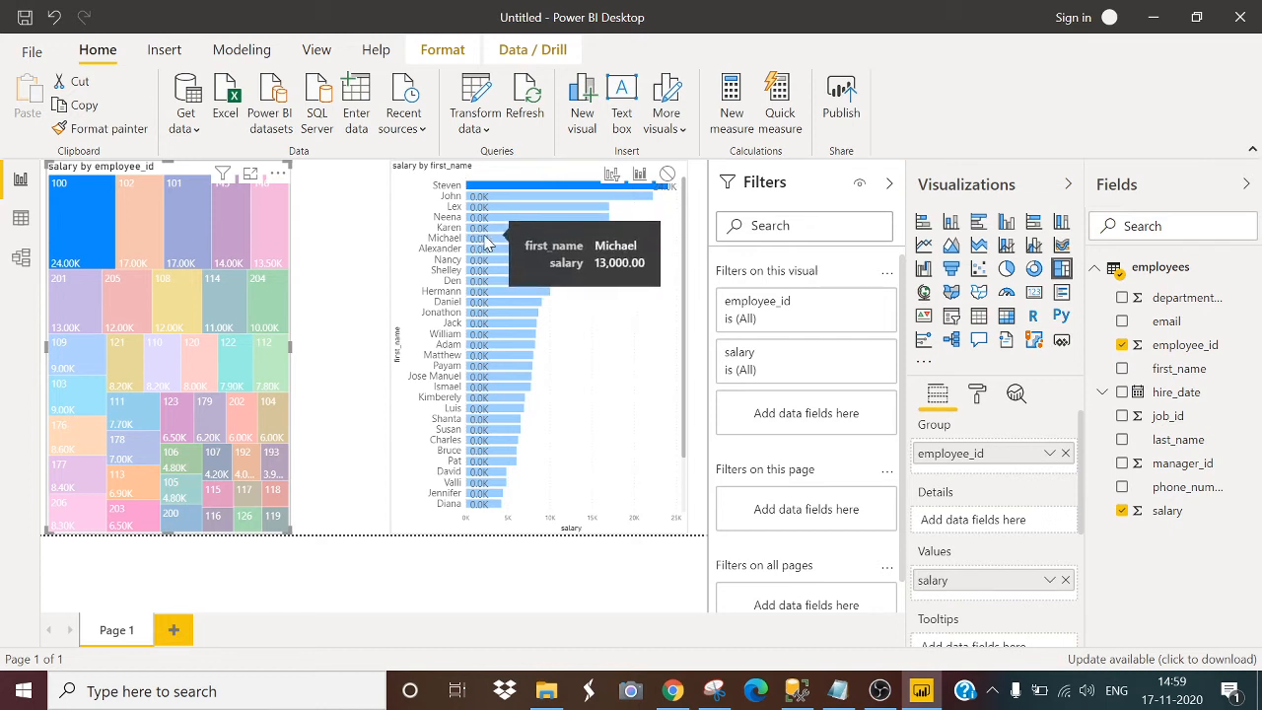
left_click(344, 205)
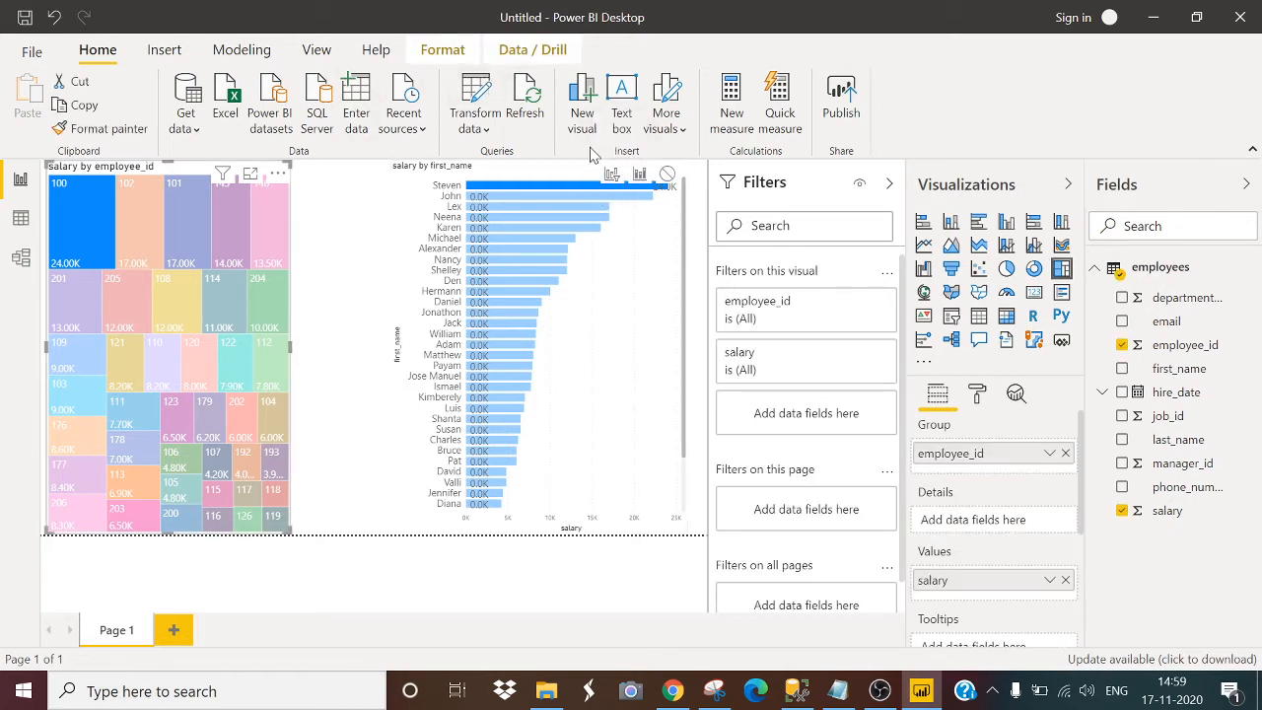
left_click(612, 176)
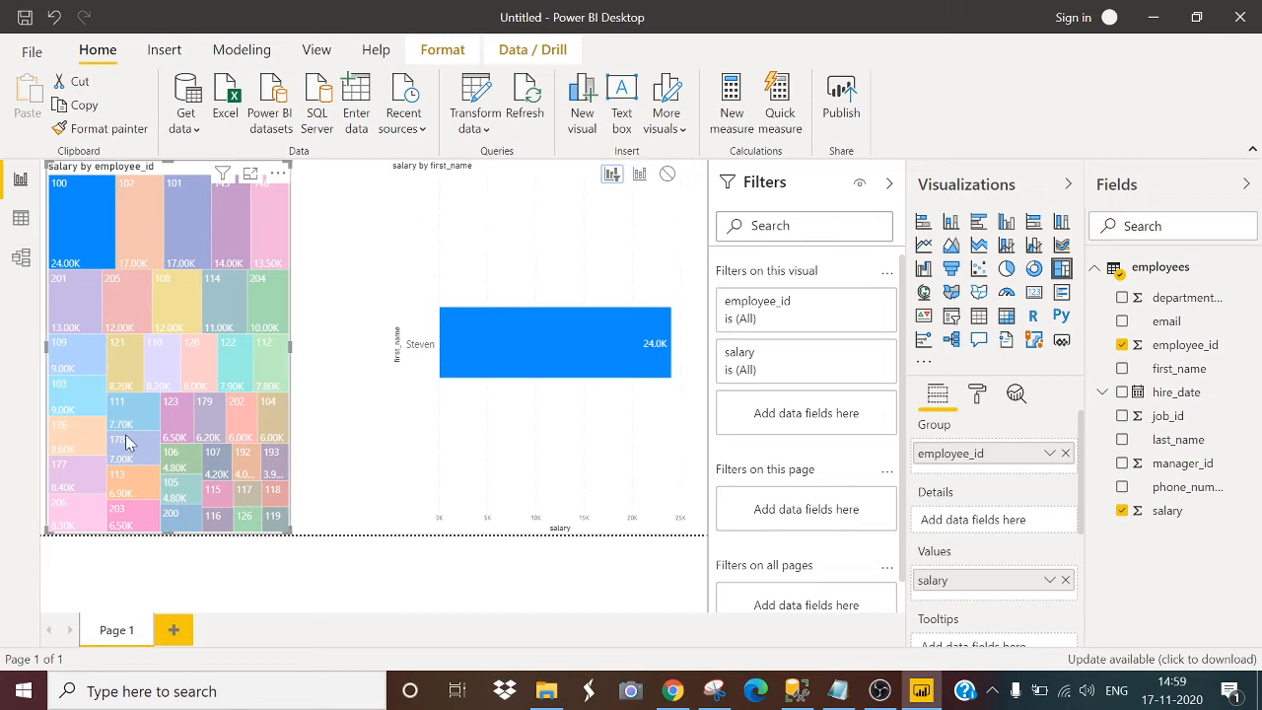
- Select employees 205, 122 and 111 in turn in the treemap to check the bar chart's filtering, and clear the selection
left_click(135, 314)
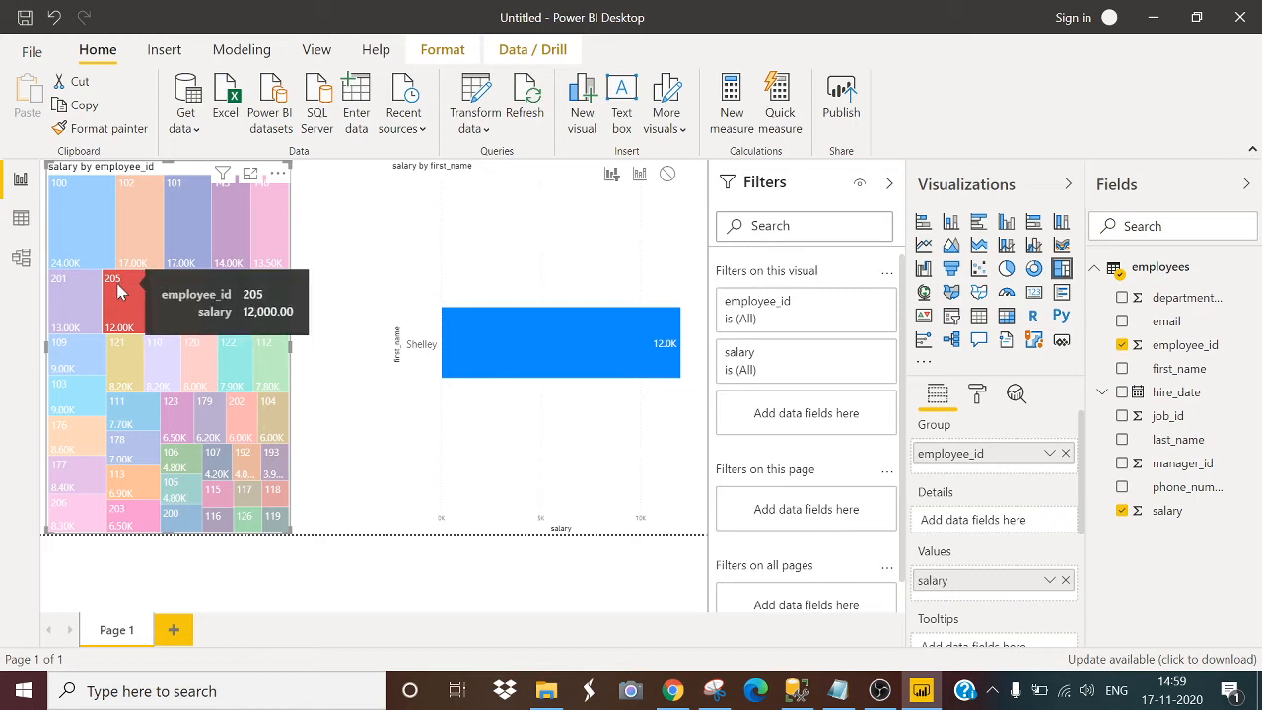
mouse_move(663, 345)
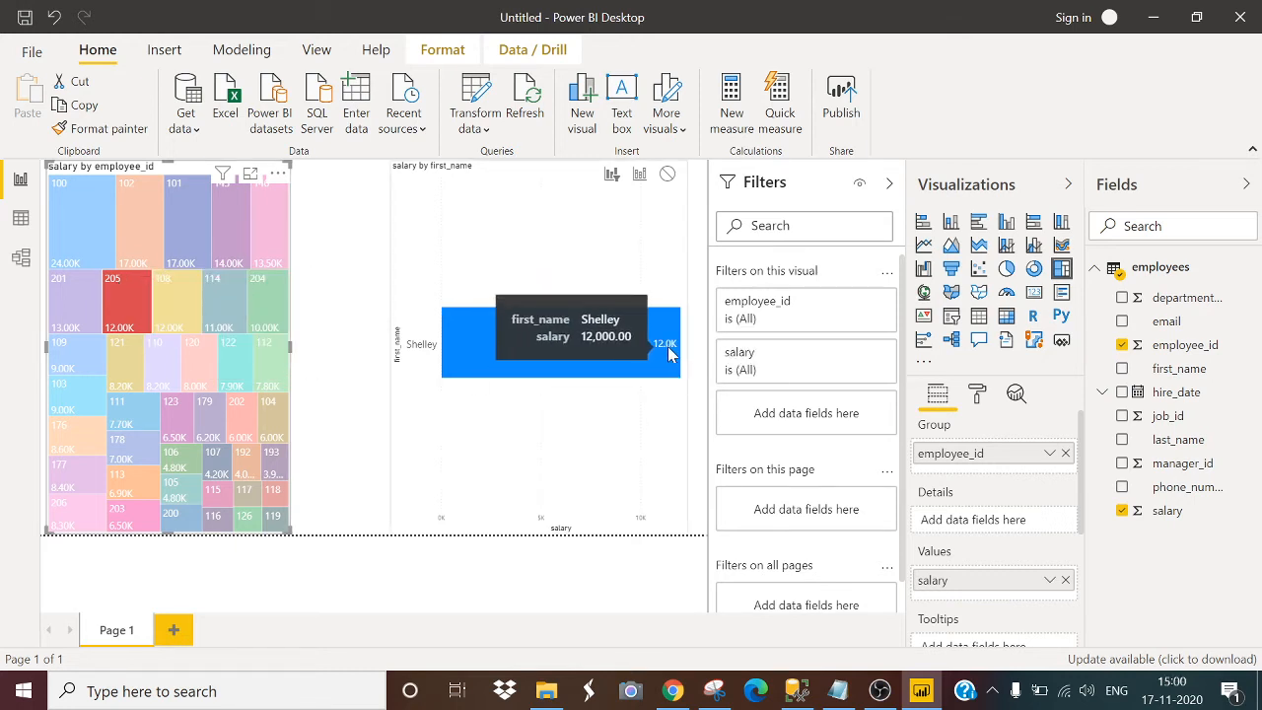
left_click(223, 368)
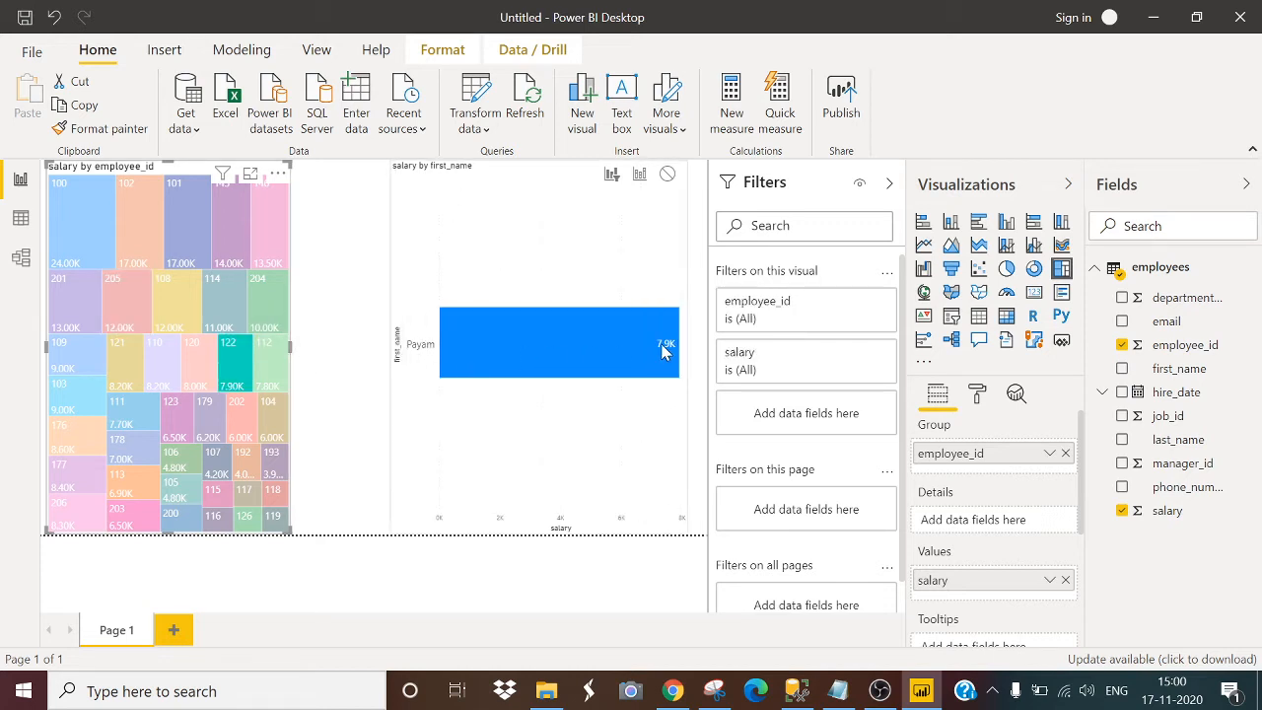
left_click(123, 422)
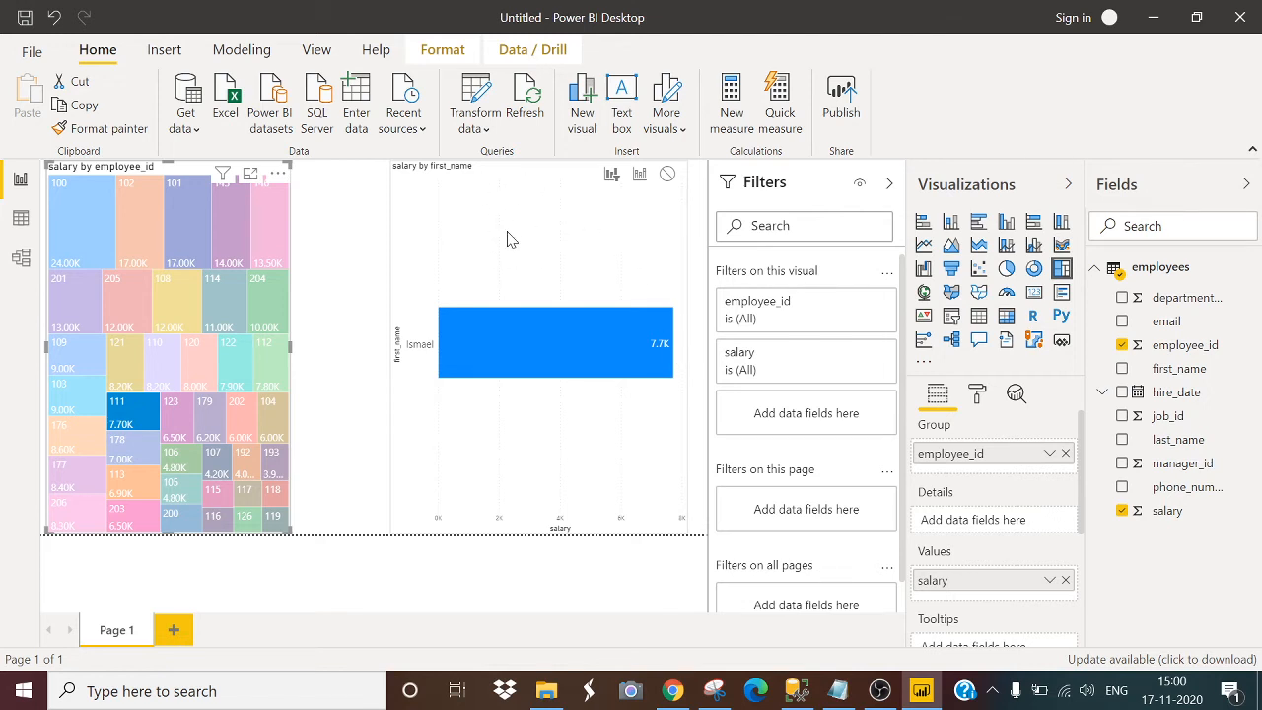
left_click(126, 419)
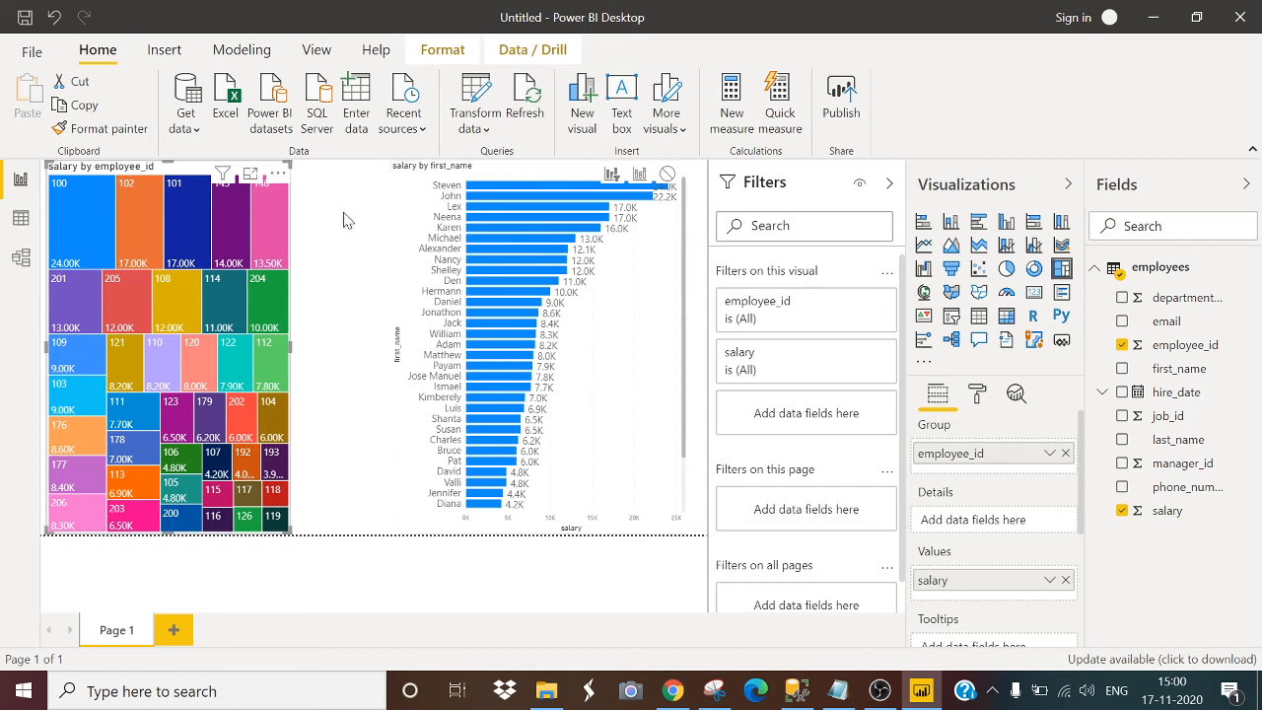
- Add a hire_date slicer between the two charts and shrink it to fit the gap
left_click(342, 326)
left_click(952, 317)
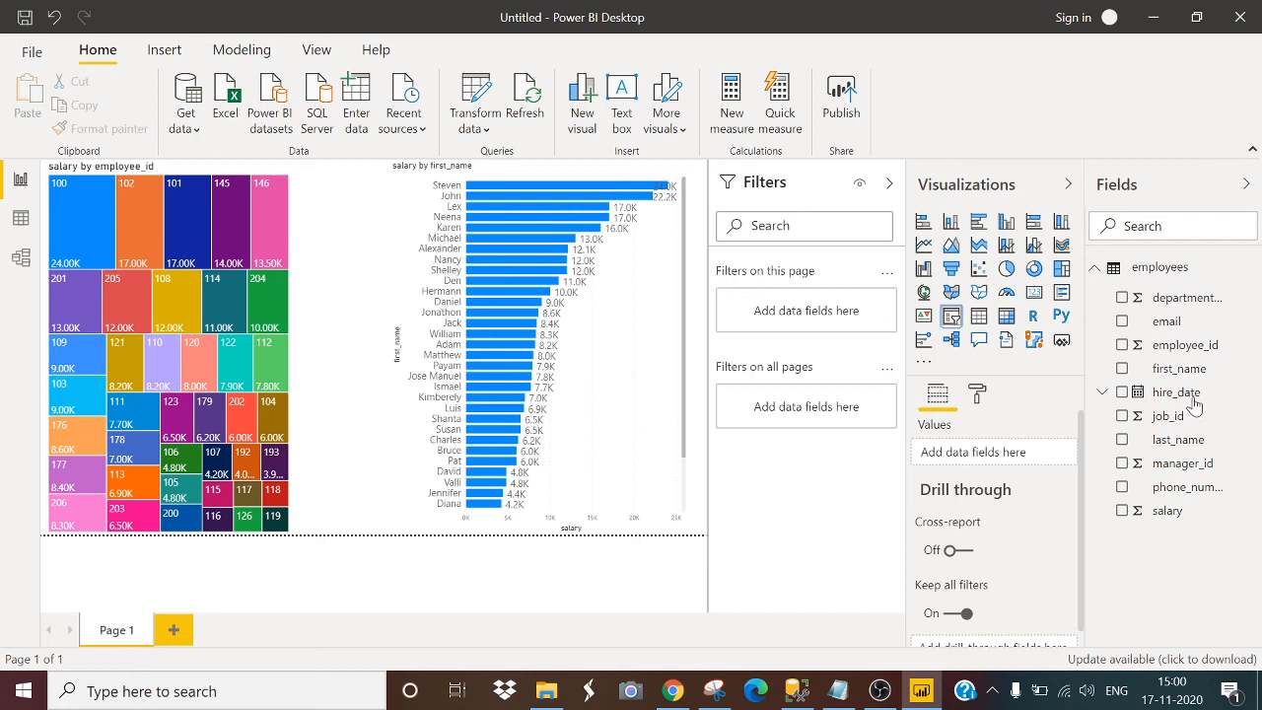
left_click_drag(1098, 404, 984, 456)
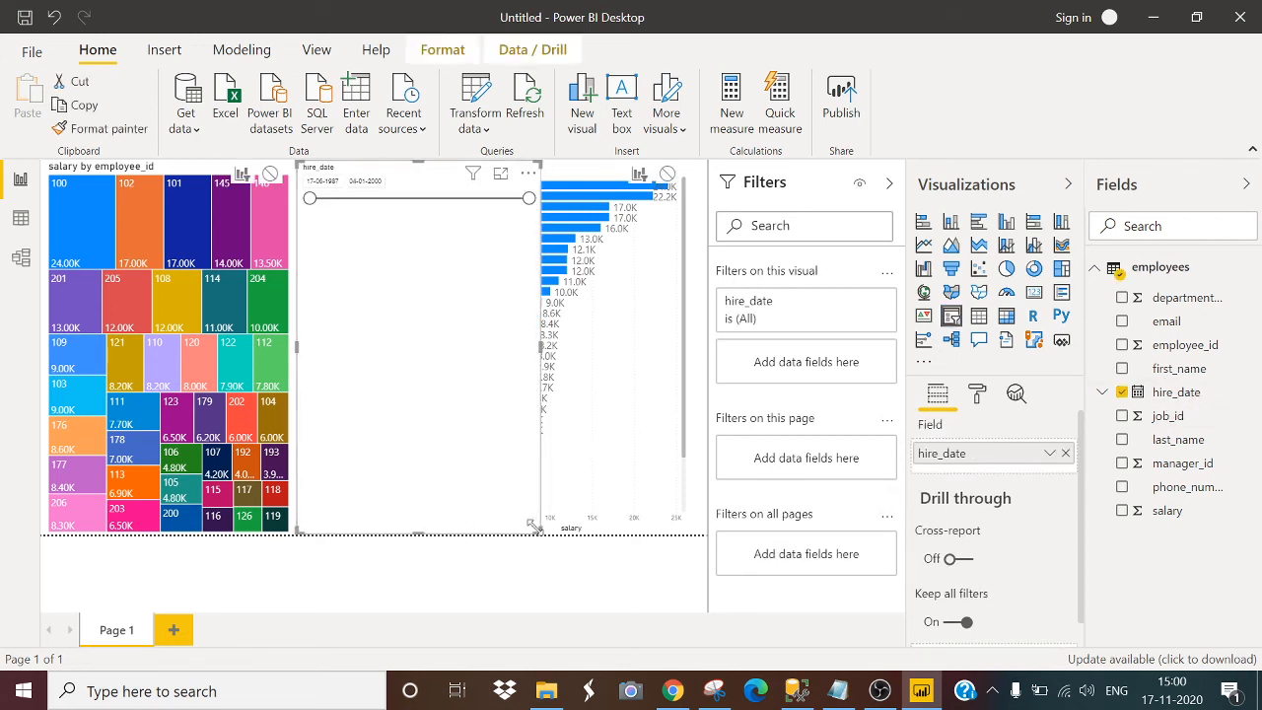
left_click_drag(539, 525, 402, 299)
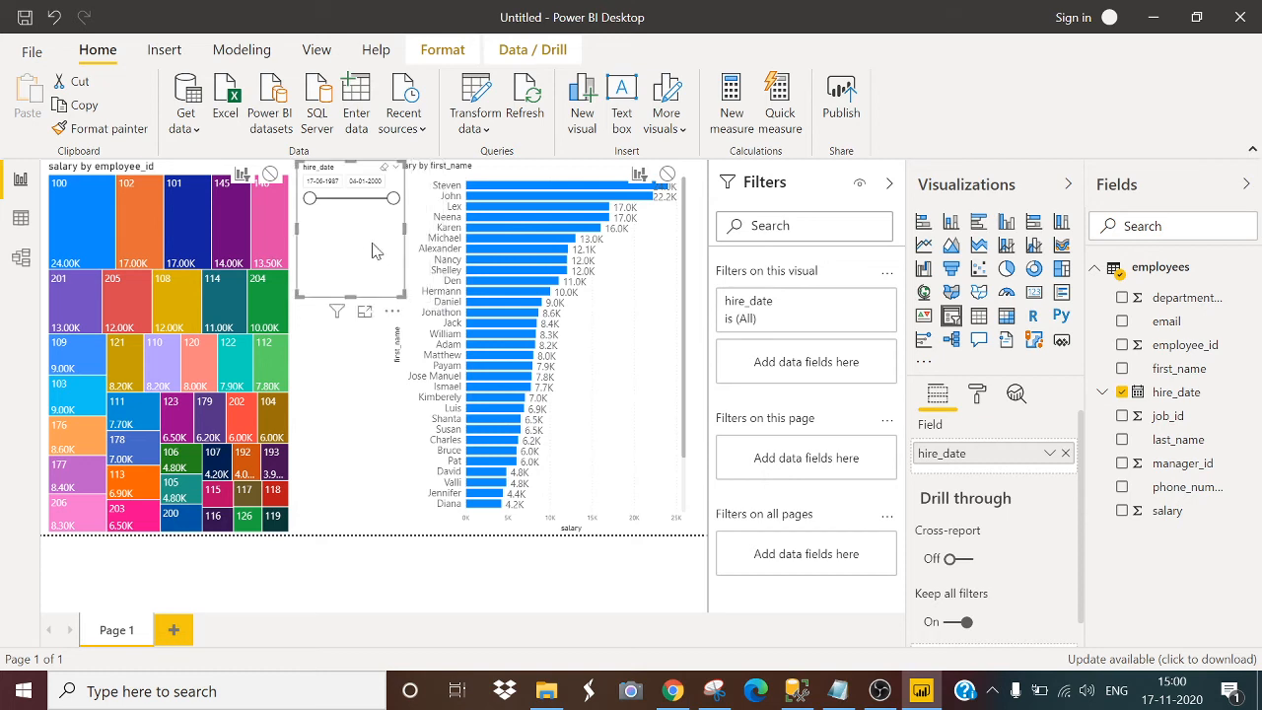
- Test the slicer's effect on both charts with hire_date start dates of about 05-04-1994, 01-05-1996 and 29-06-1988
left_click_drag(310, 198, 357, 203)
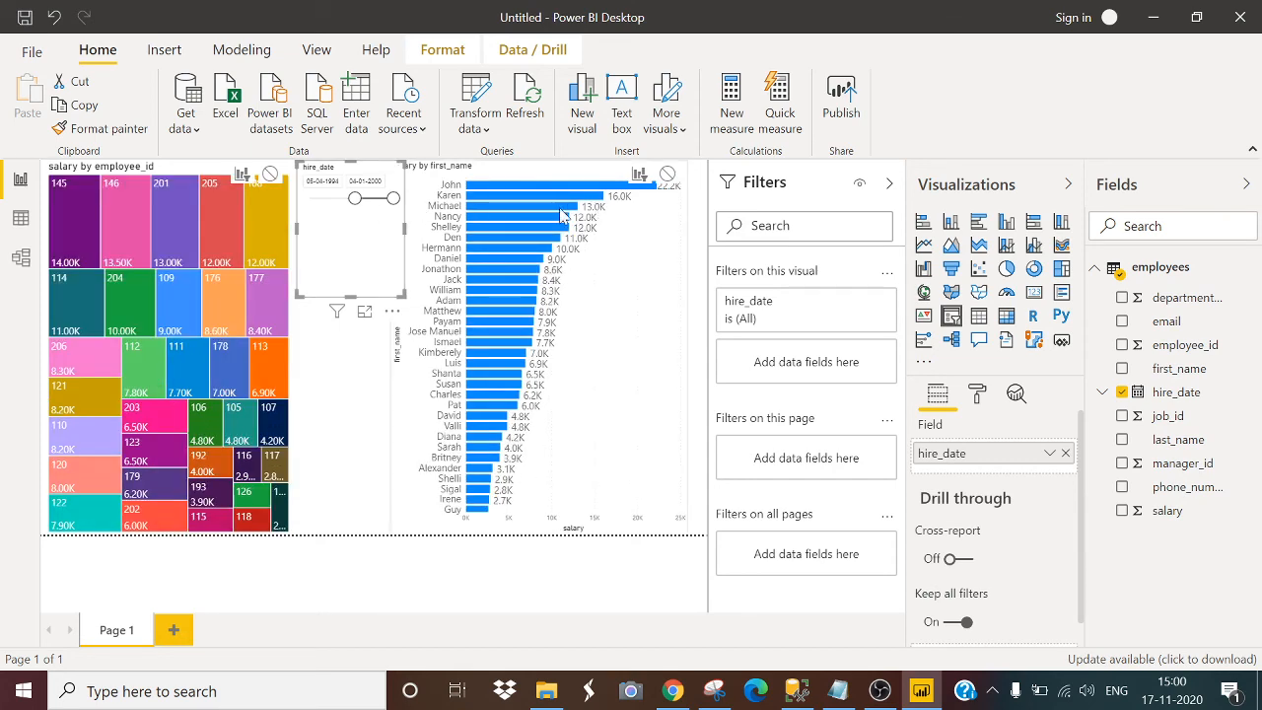
left_click_drag(357, 204, 370, 207)
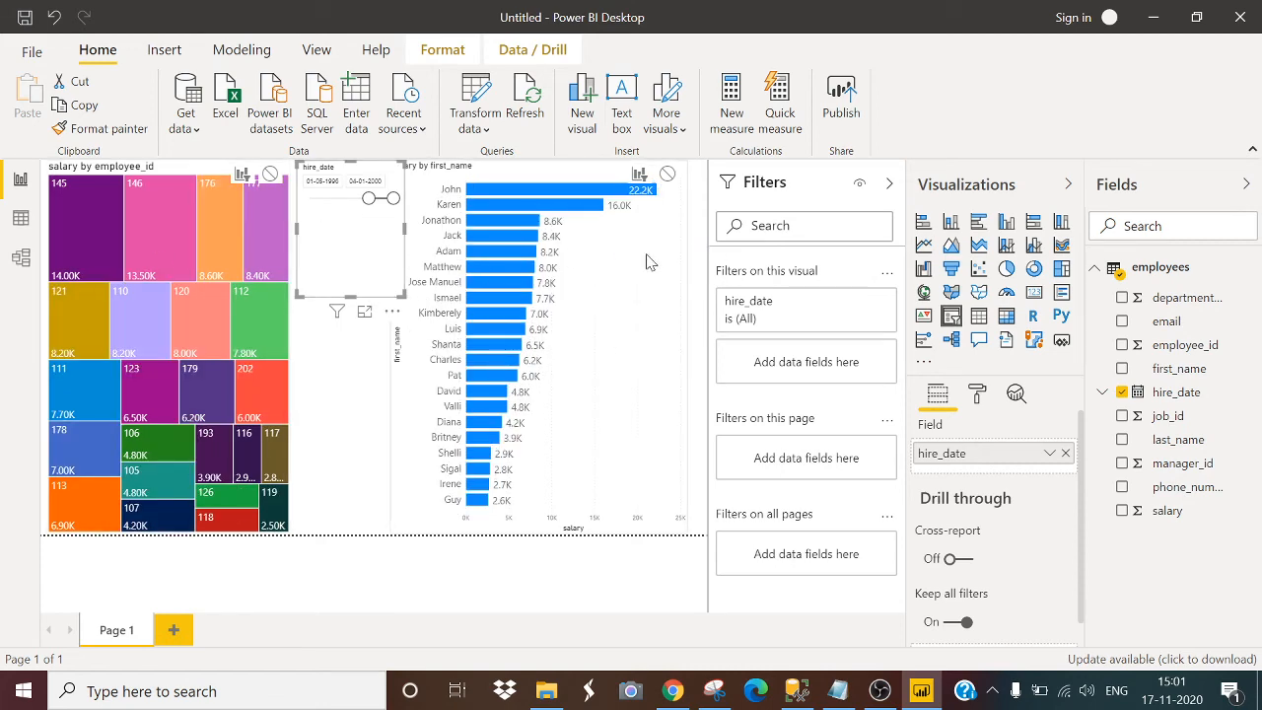
left_click_drag(368, 201, 316, 200)
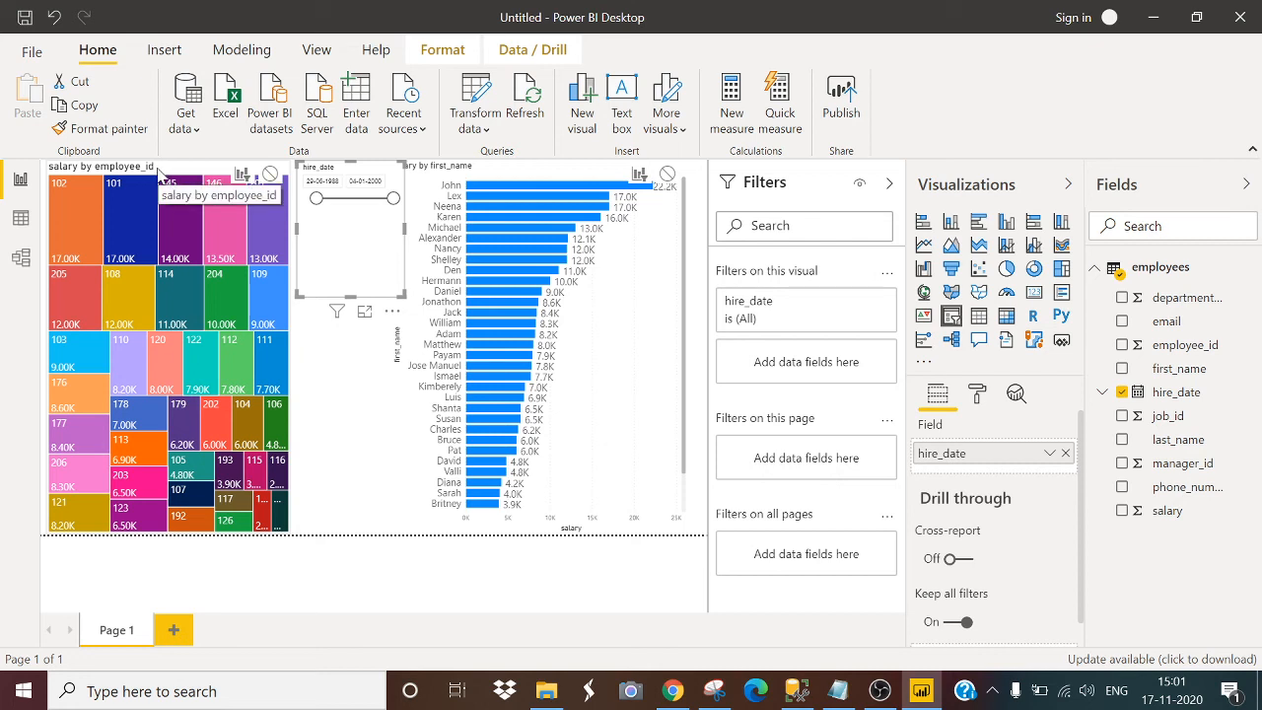
- Set the slicer's interaction with the bar chart to None and test start dates of about 29-05-1994, 26-01-1997 and 10-11-1990
left_click(668, 175)
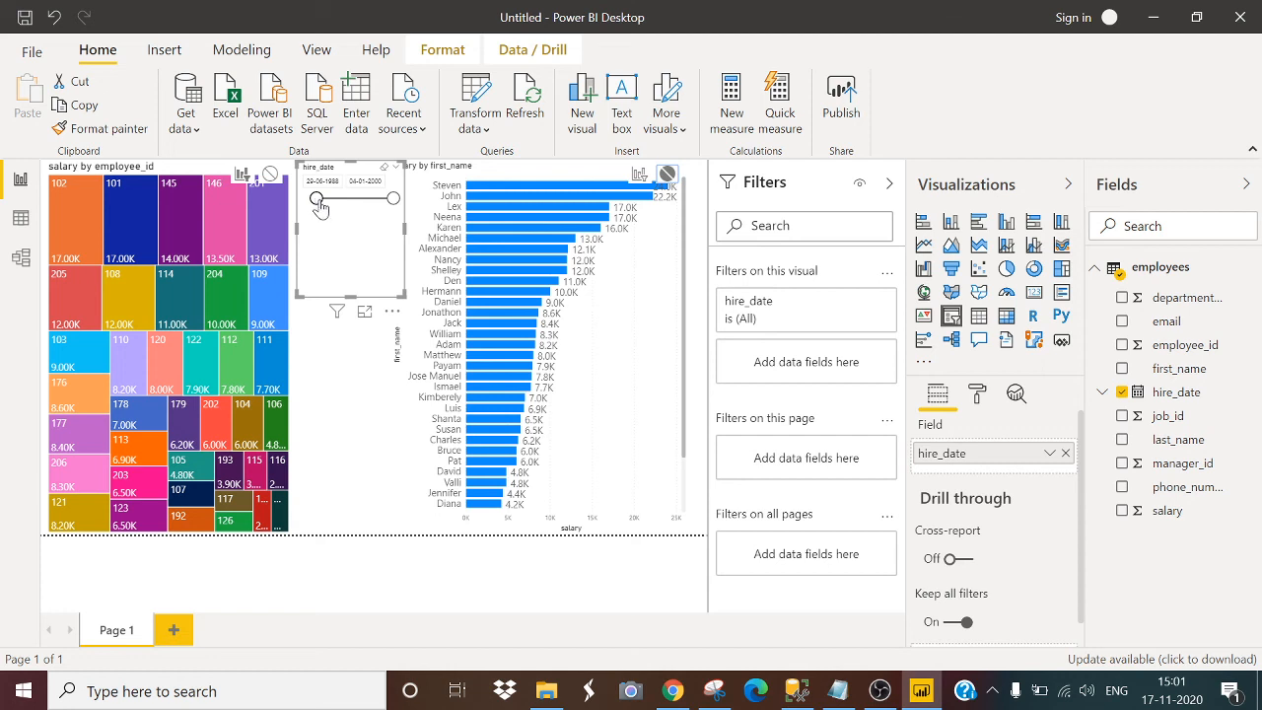
left_click_drag(320, 207, 362, 210)
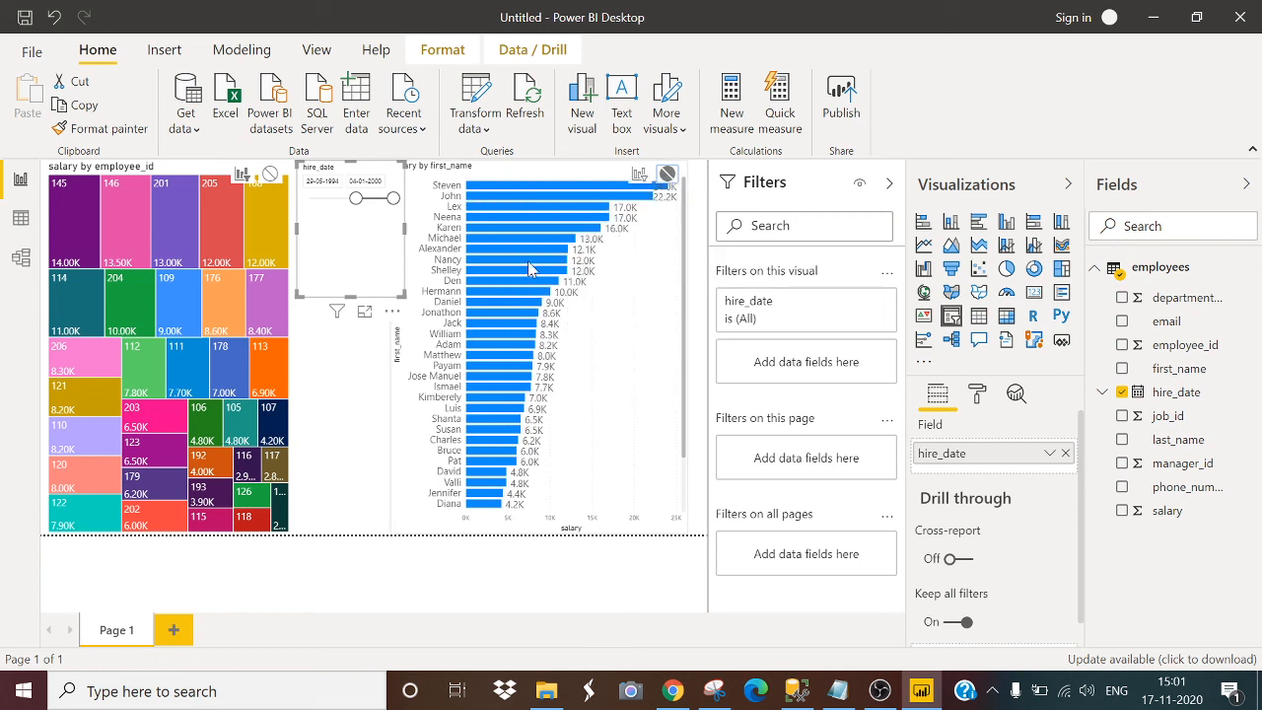
left_click_drag(357, 198, 376, 200)
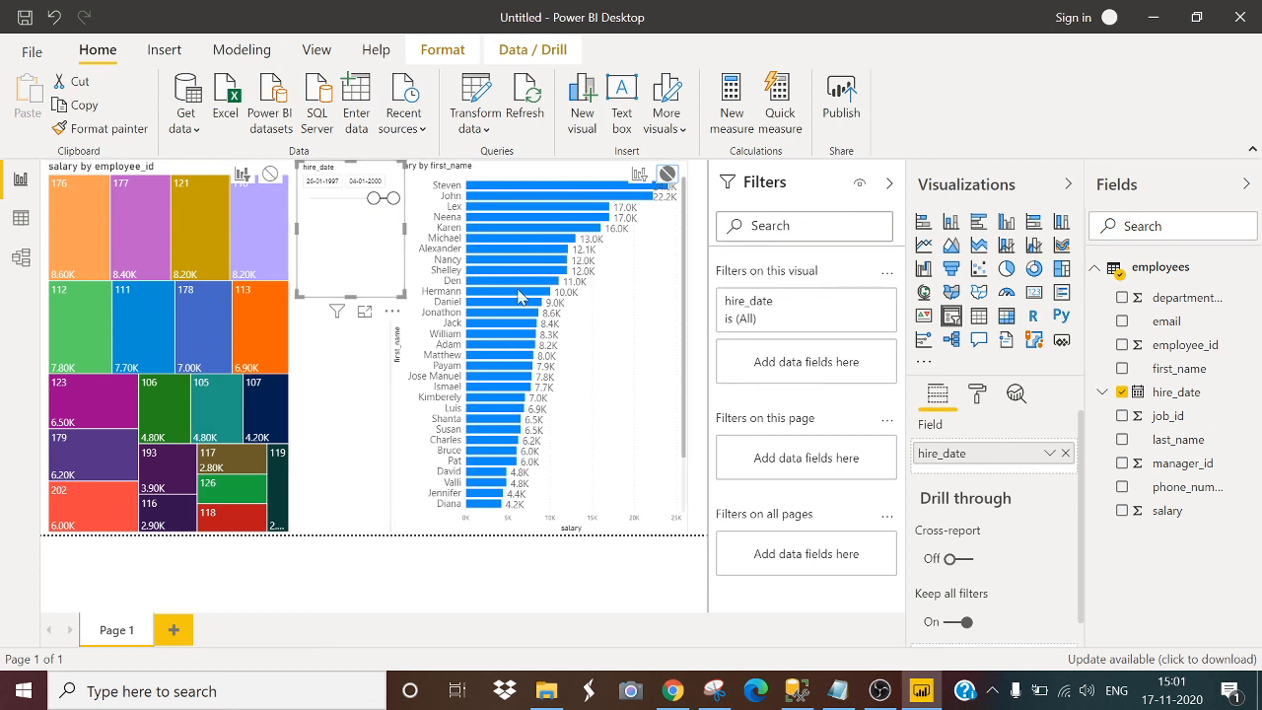
left_click_drag(375, 198, 336, 206)
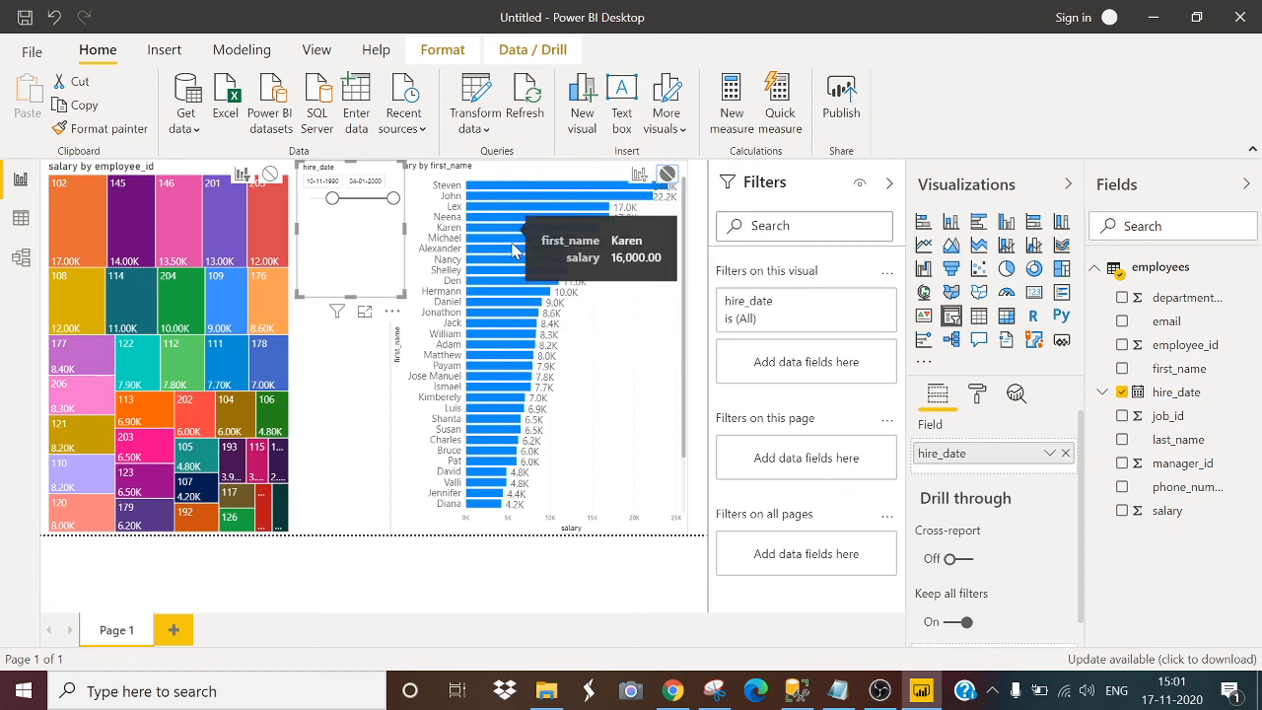
mouse_move(510, 277)
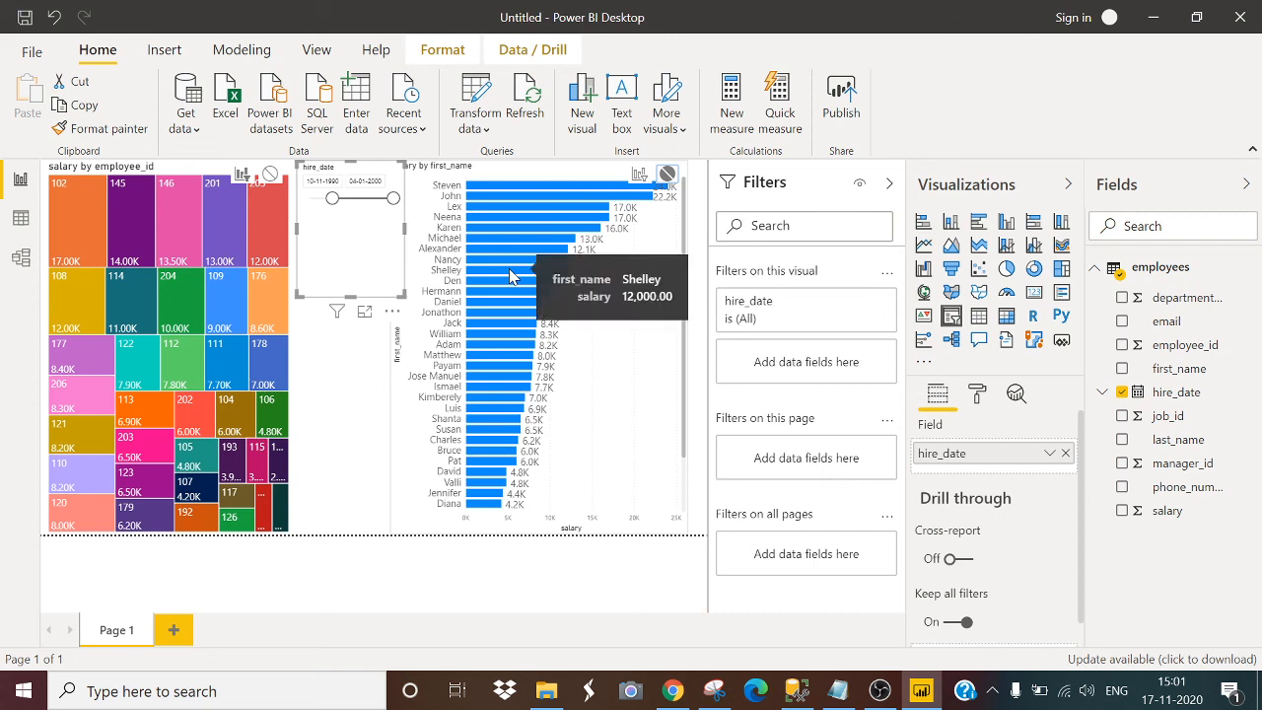